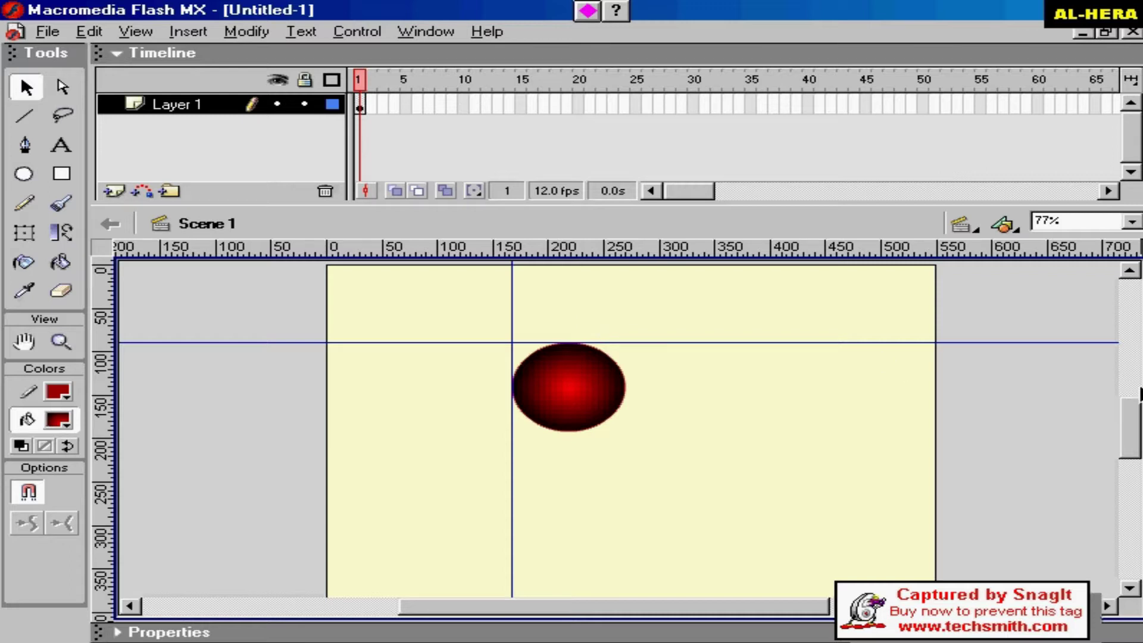
- Select the red gradient ball, delete it, undo the deletion, then remove it again
left_click_drag(476, 305, 677, 465)
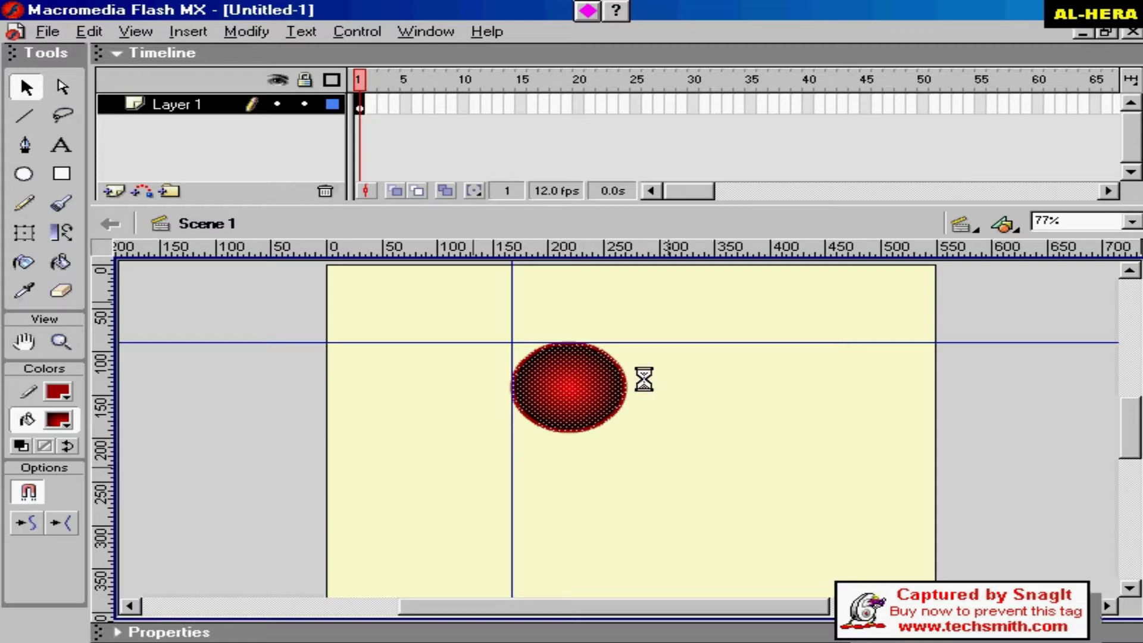
key("Delete")
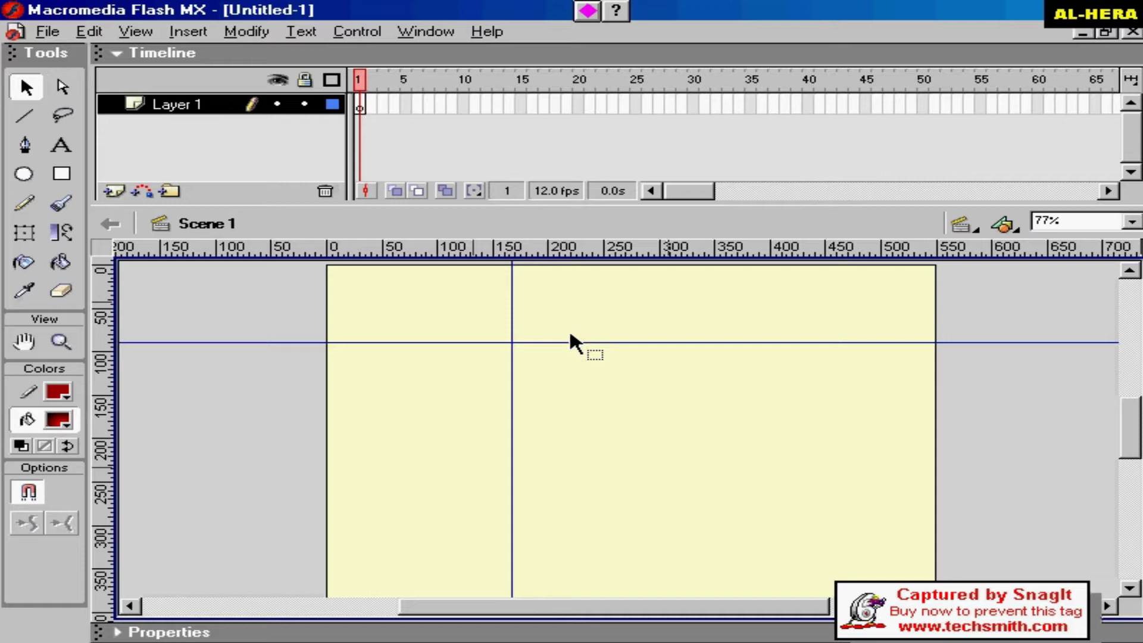
key("ctrl+z")
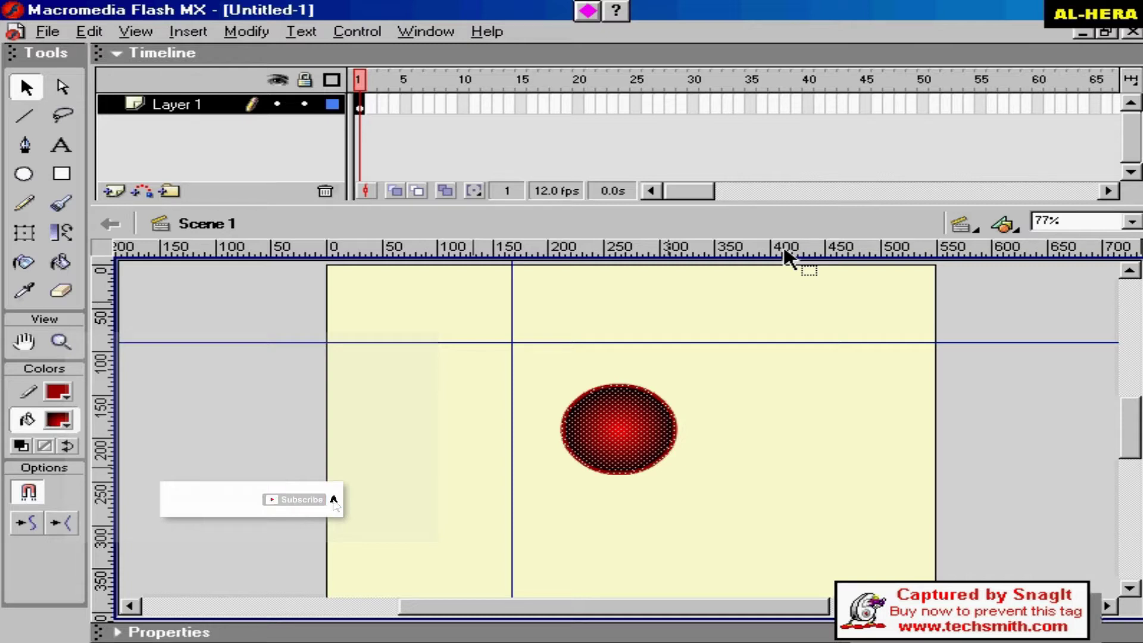
key("Delete")
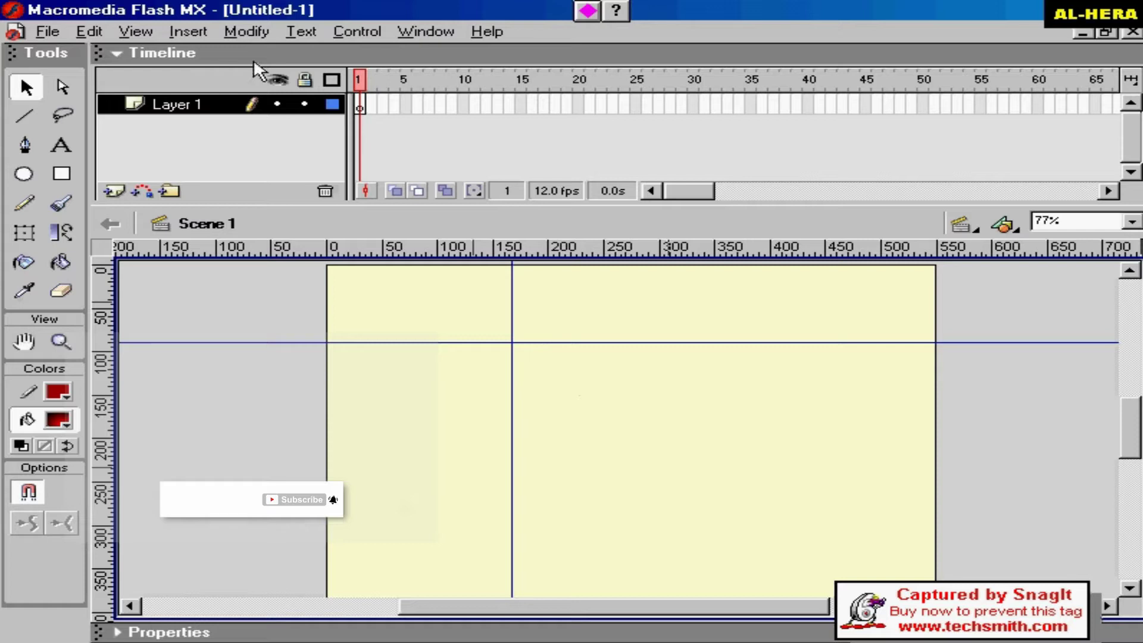
- Paste the red ball back in its original position and reselect frame 1 of Layer 1
left_click(76, 29)
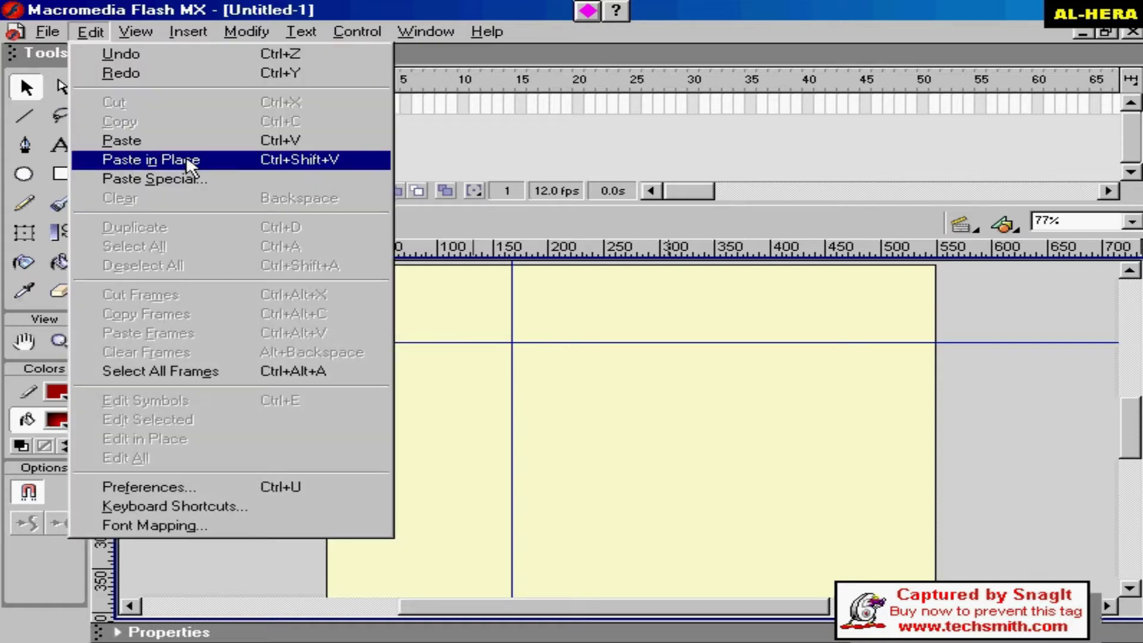
left_click(154, 161)
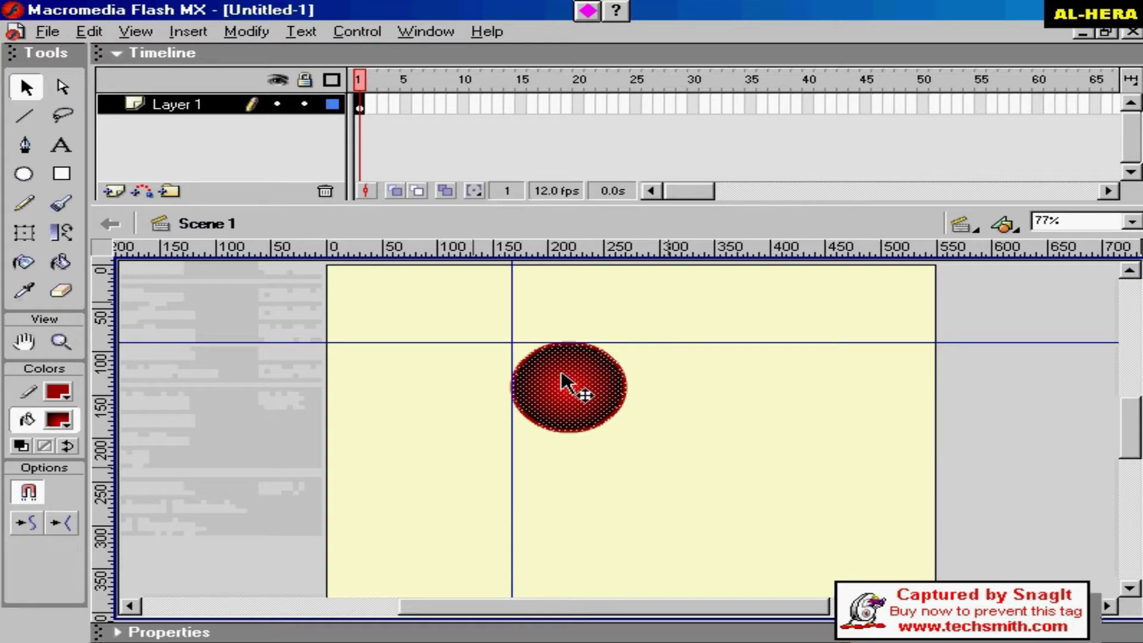
mouse_move(578, 381)
left_mouse_down()
mouse_move(583, 405)
mouse_move(610, 392)
mouse_move(574, 383)
left_mouse_up()
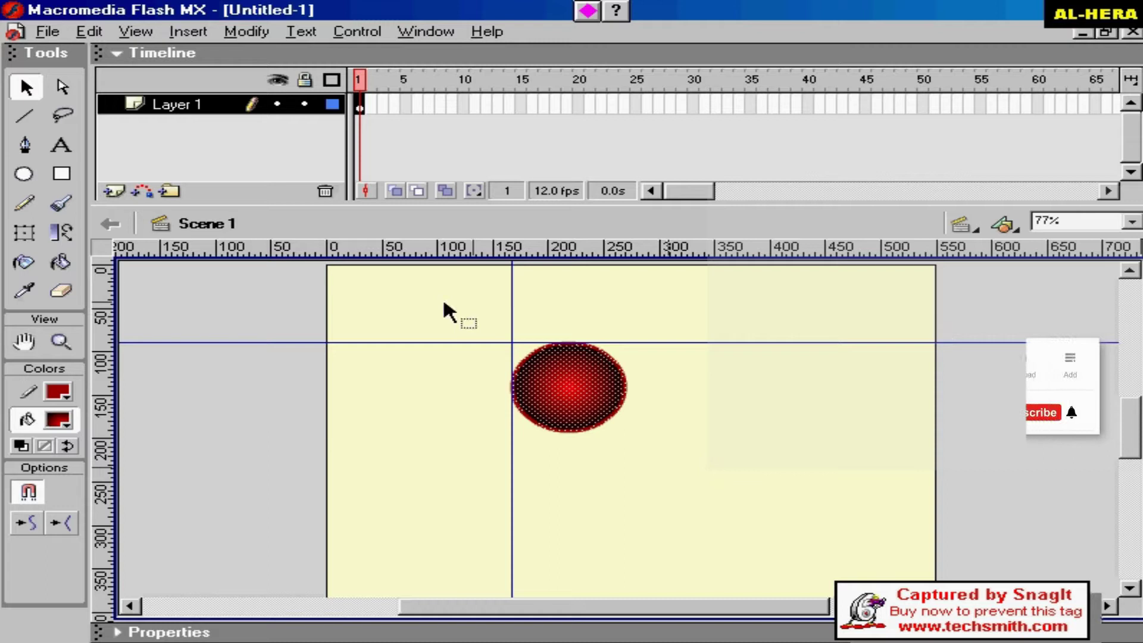
left_click(890, 493)
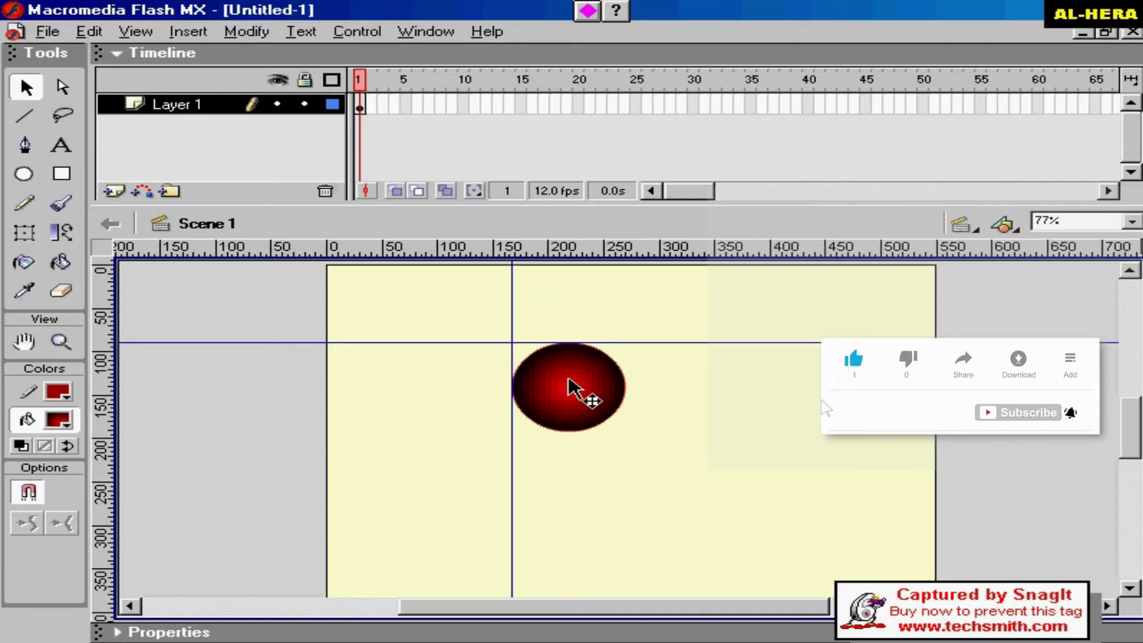
left_click(362, 109)
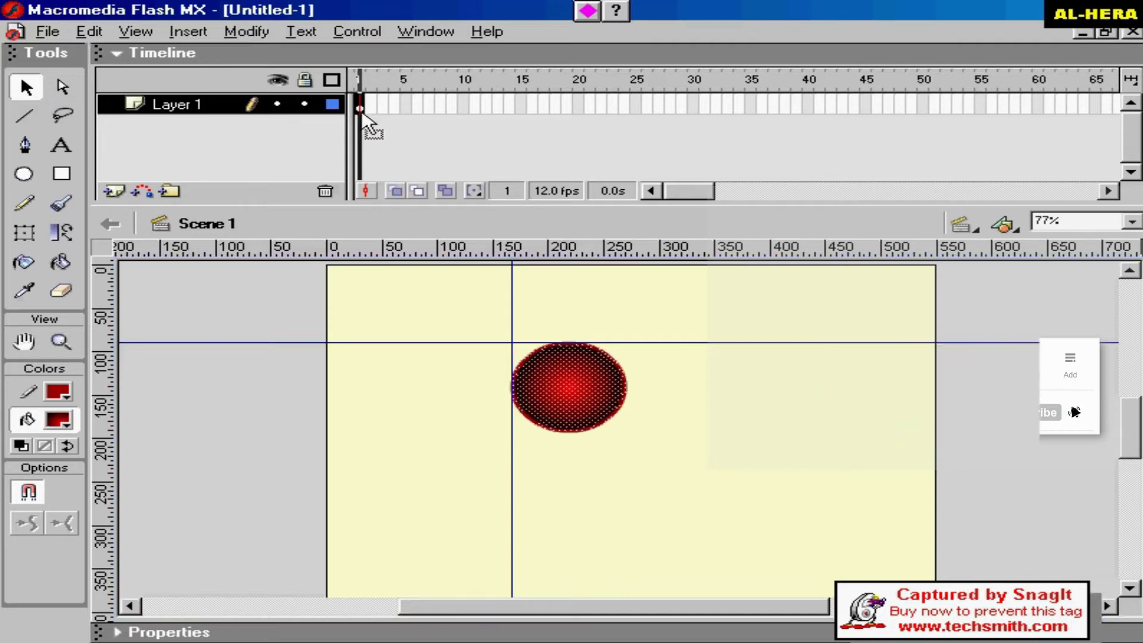
- Resize the ball slightly, then convert it to a Graphic symbol named Symbol 1
left_click(30, 234)
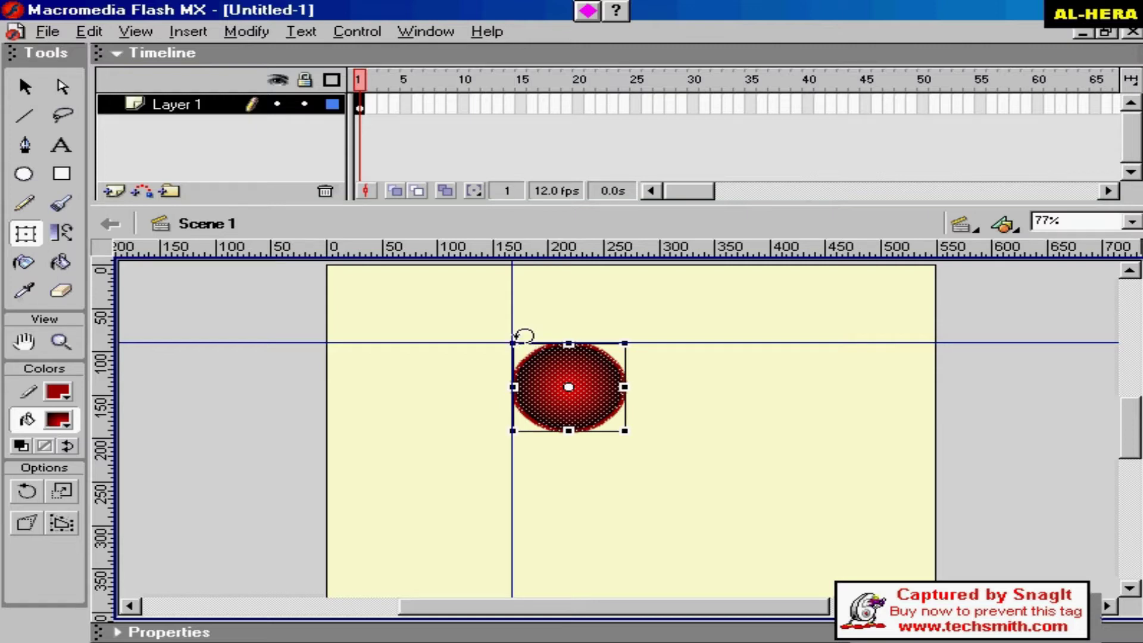
mouse_move(510, 338)
left_mouse_down()
mouse_move(530, 354)
mouse_move(513, 342)
left_mouse_up()
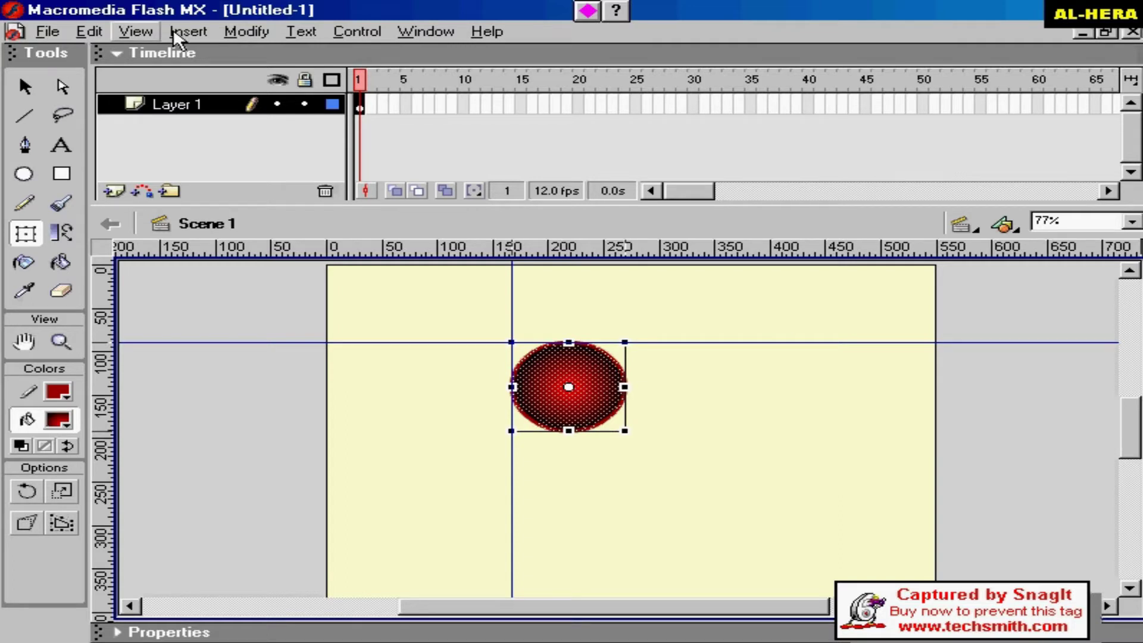
left_click(188, 34)
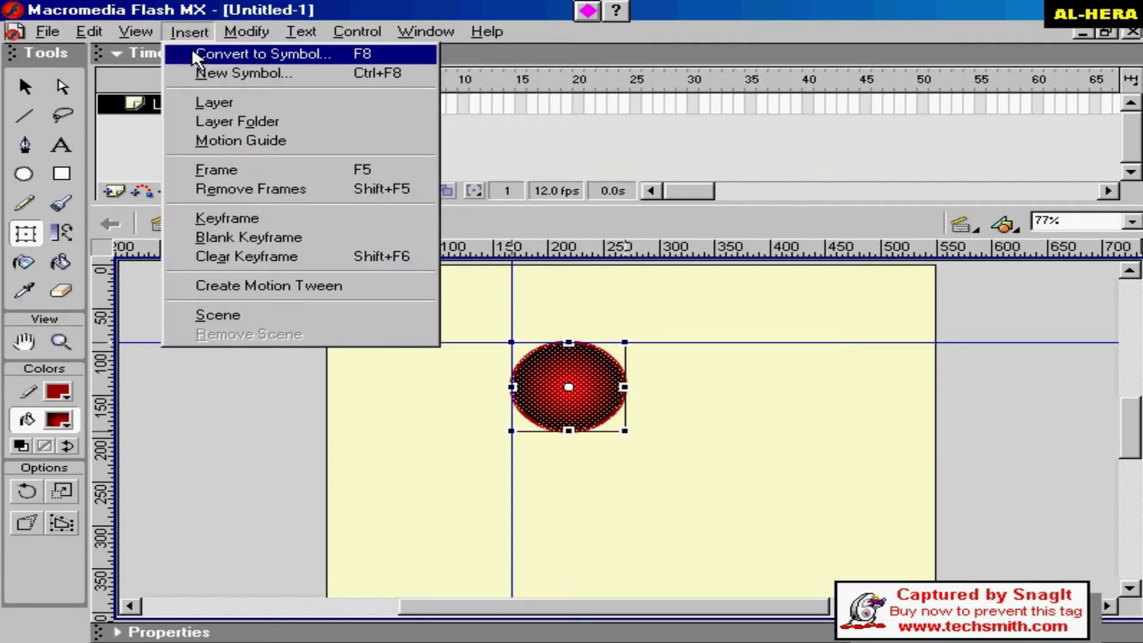
left_click(220, 57)
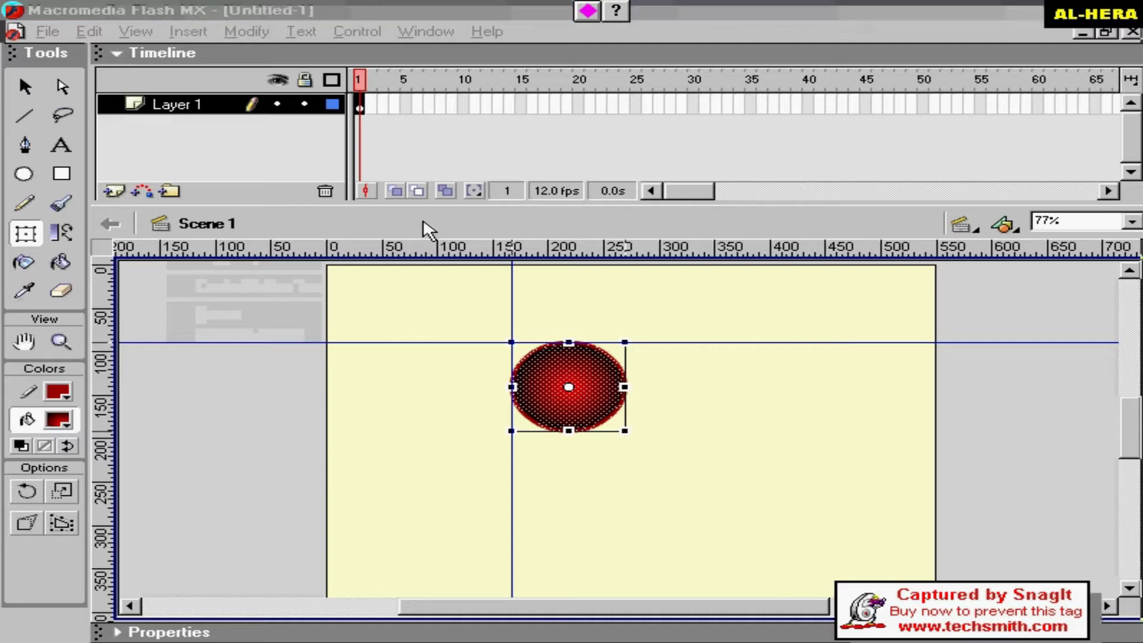
left_click(440, 212)
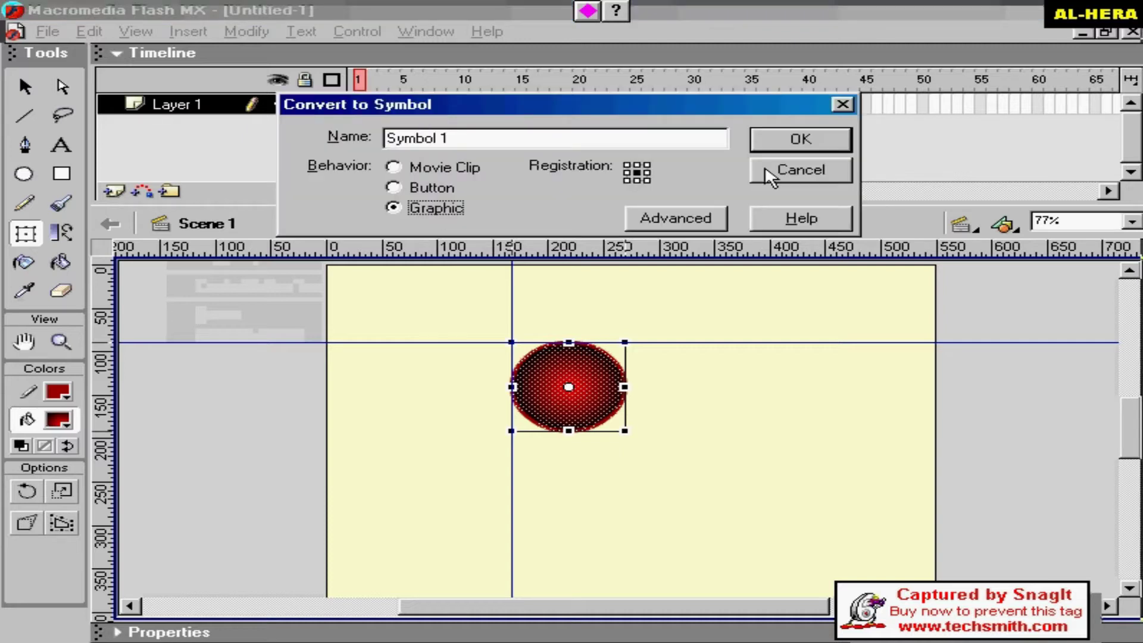
left_click(795, 141)
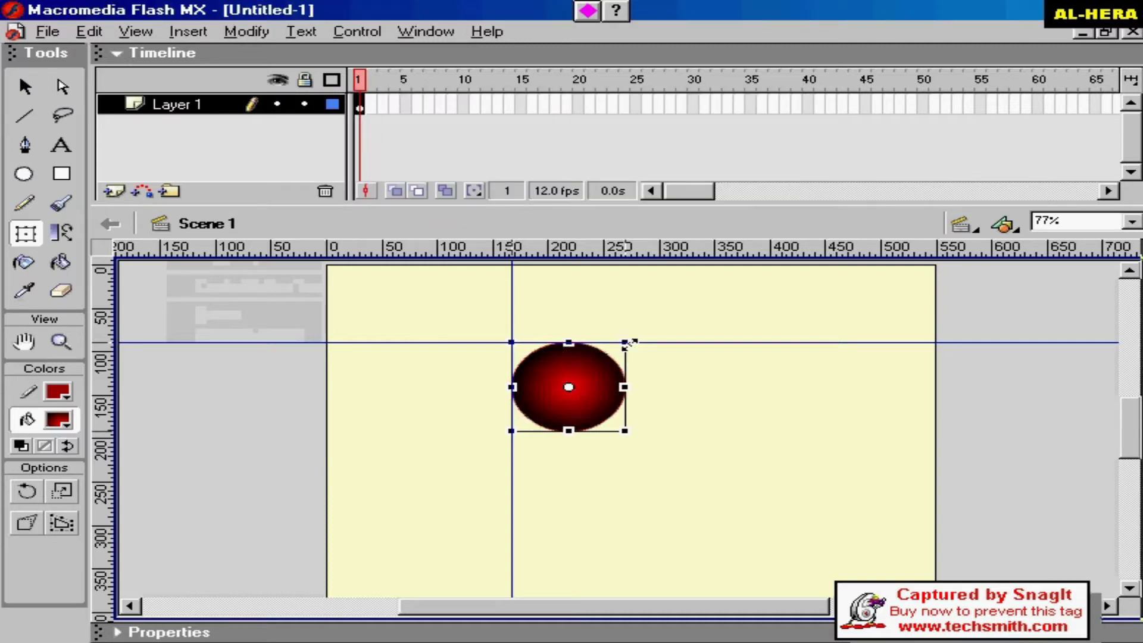
- Shrink the ball in frame 1, add a keyframe at frame 10, and enlarge the ball there
left_click_drag(616, 357, 605, 362)
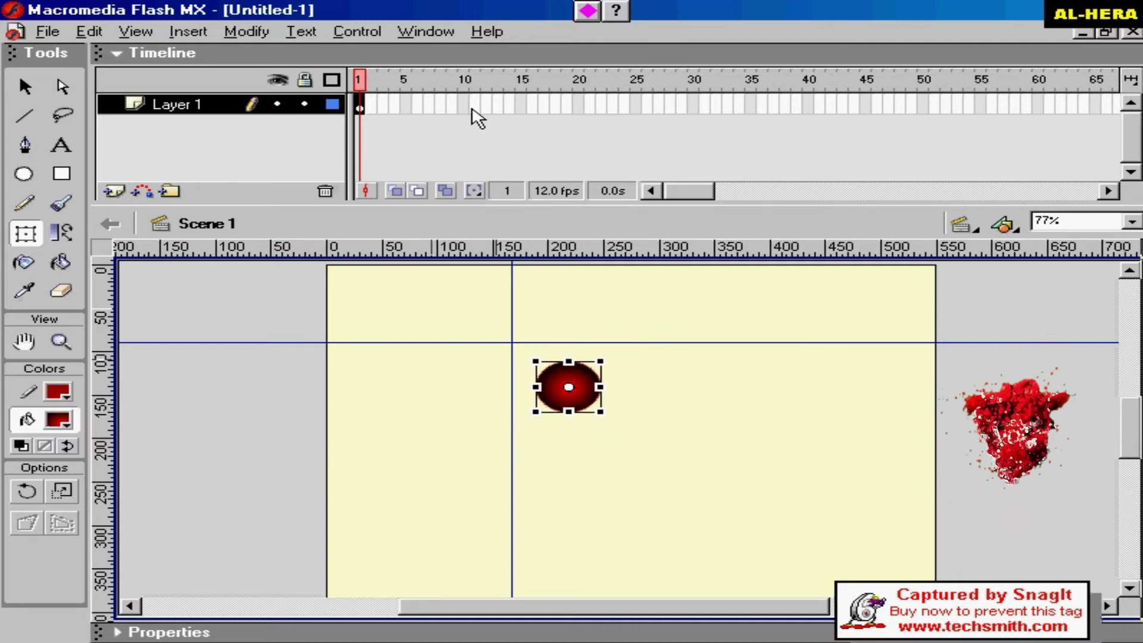
left_click(466, 103)
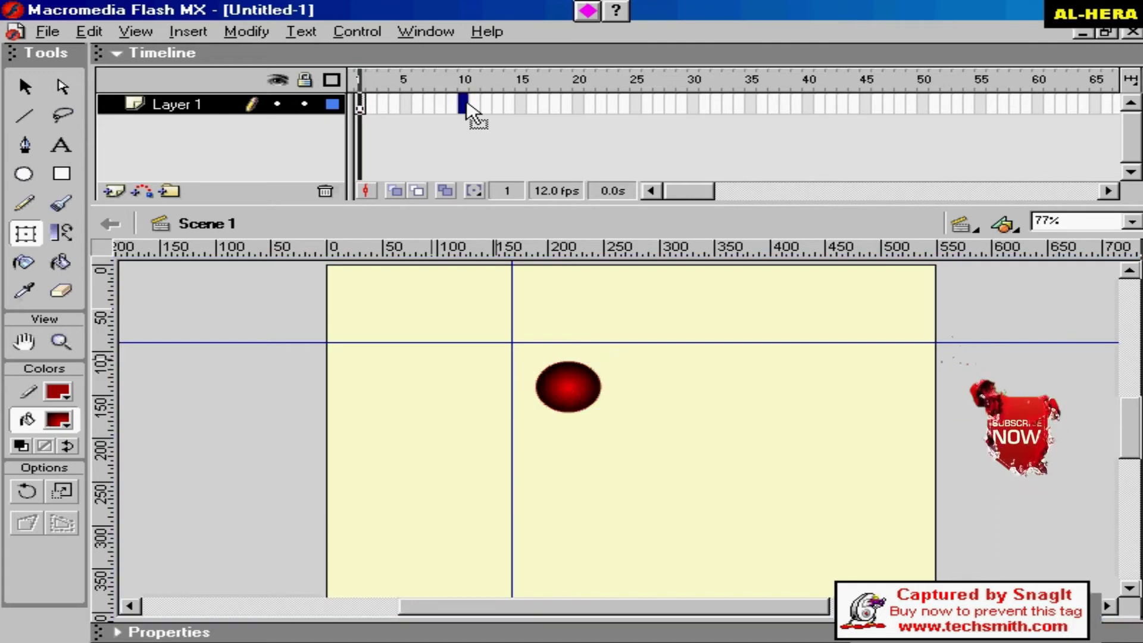
right_click(468, 103)
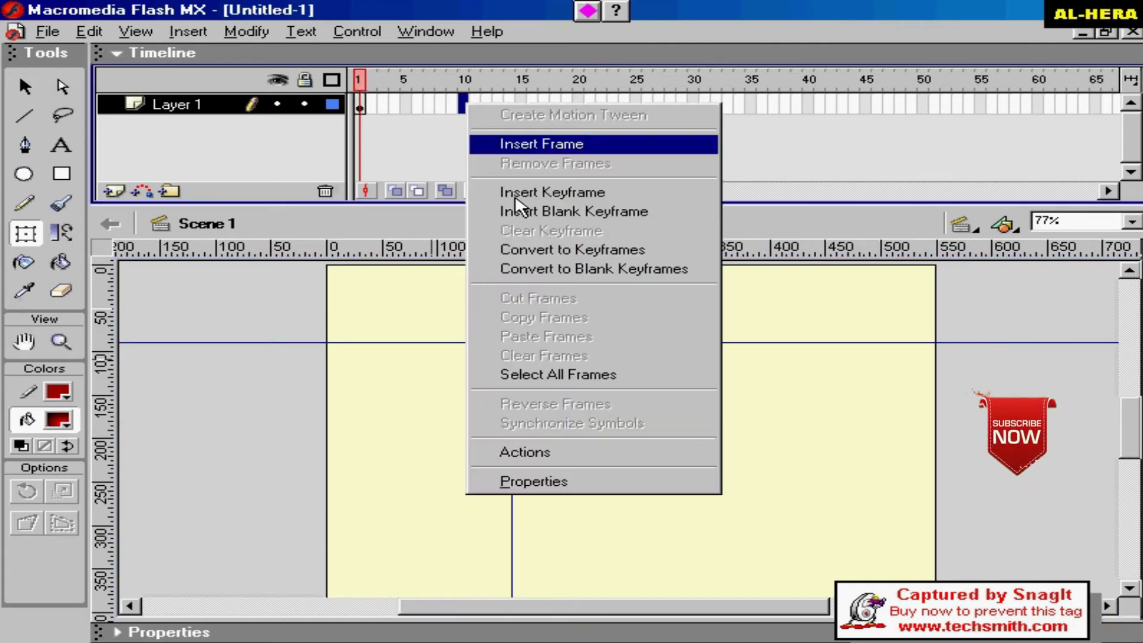
left_click(515, 193)
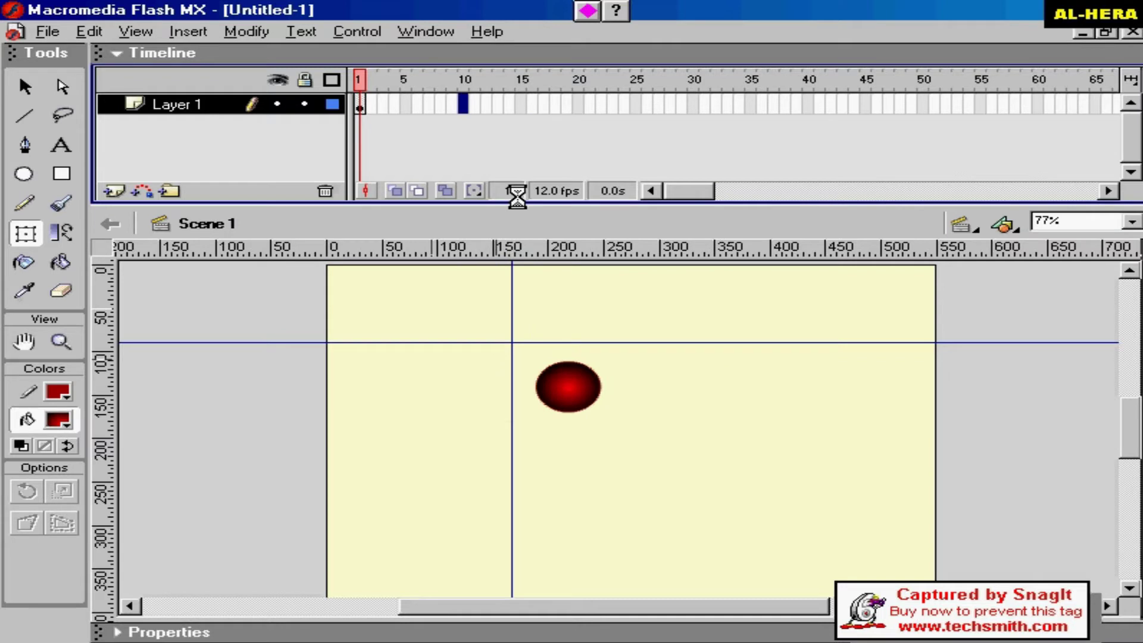
left_click(595, 387)
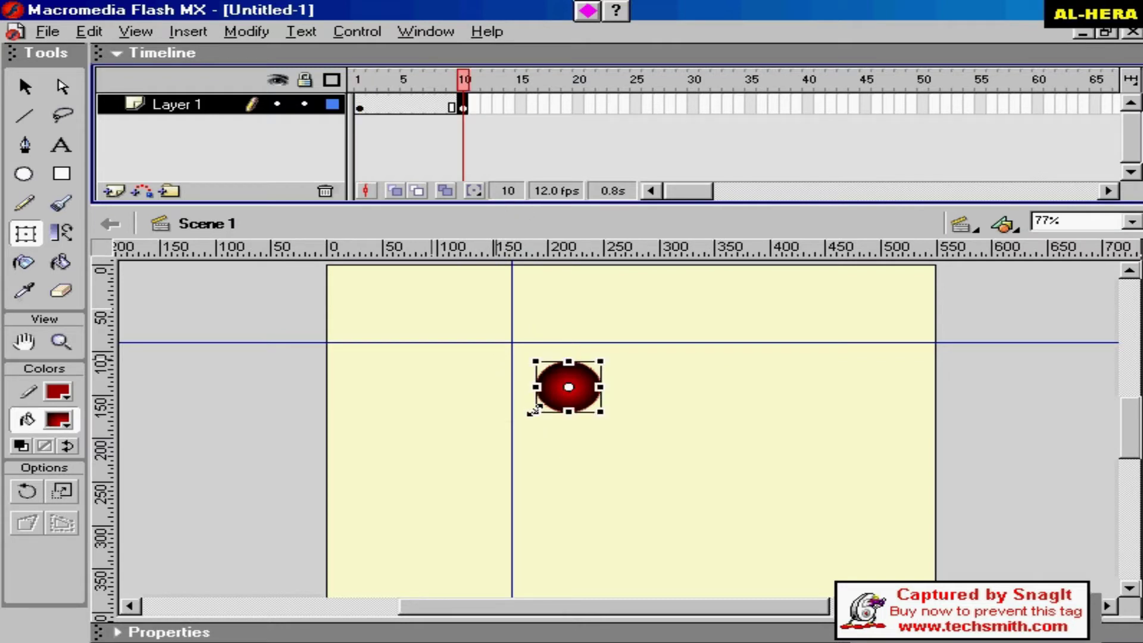
left_click_drag(533, 417, 512, 429)
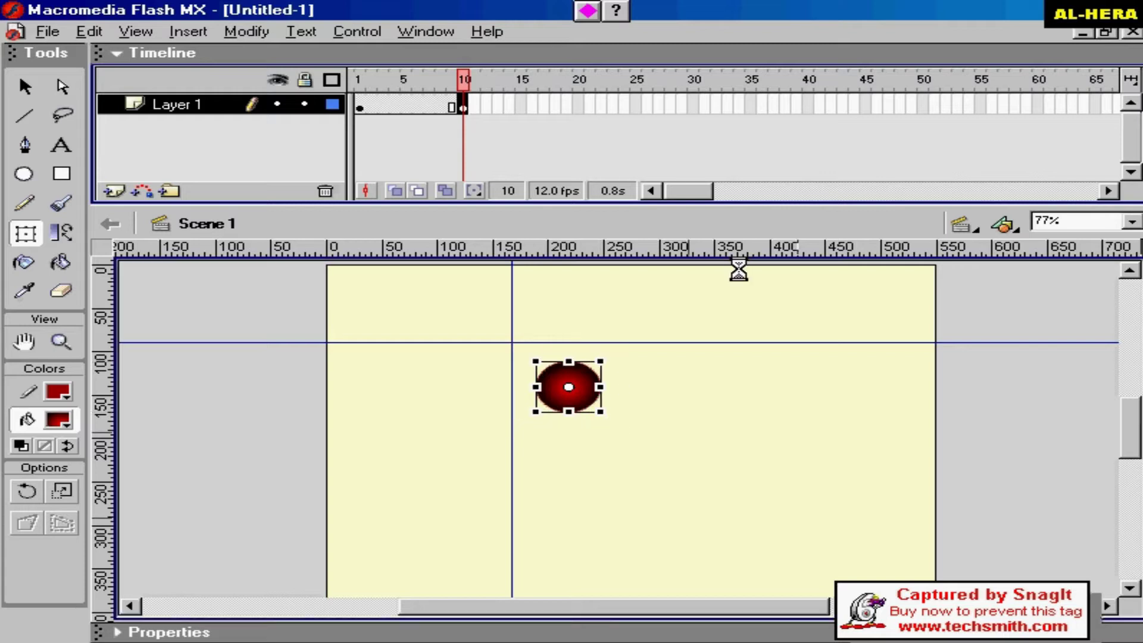
- Create a motion tween over frames 1–10 of Layer 1 and copy those frames
left_click(200, 109)
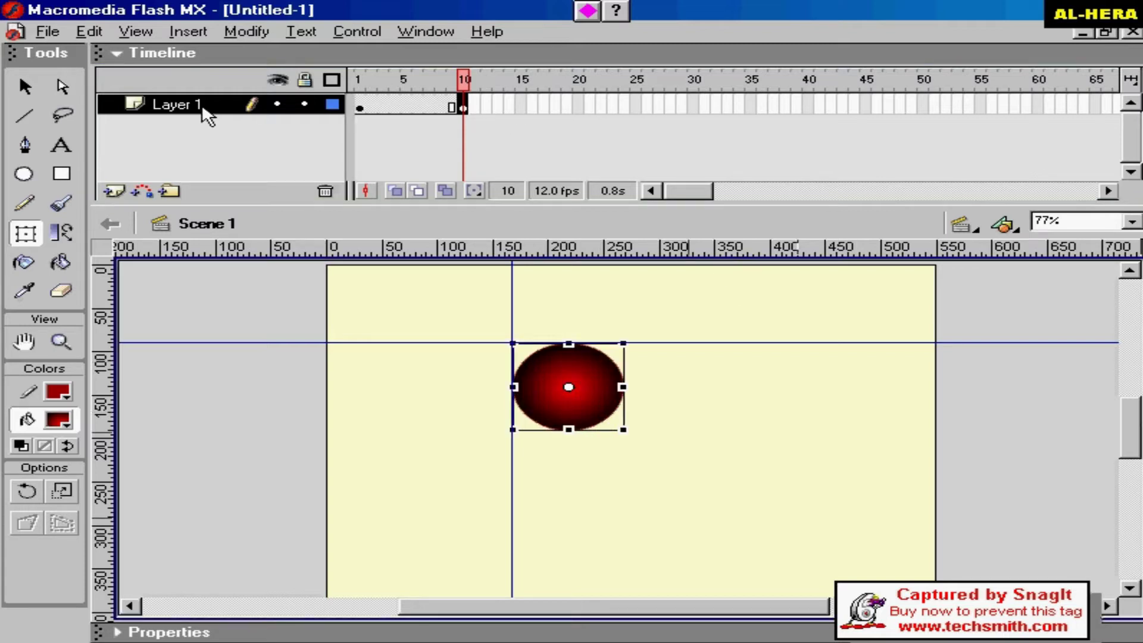
left_click(204, 109)
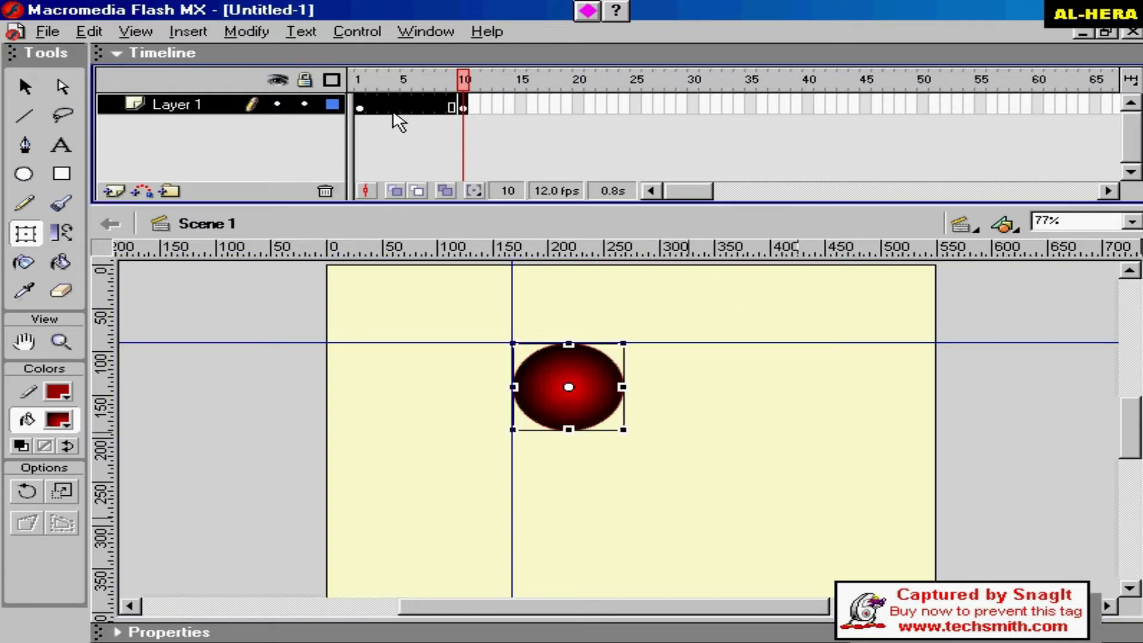
right_click(377, 107)
left_click(400, 116)
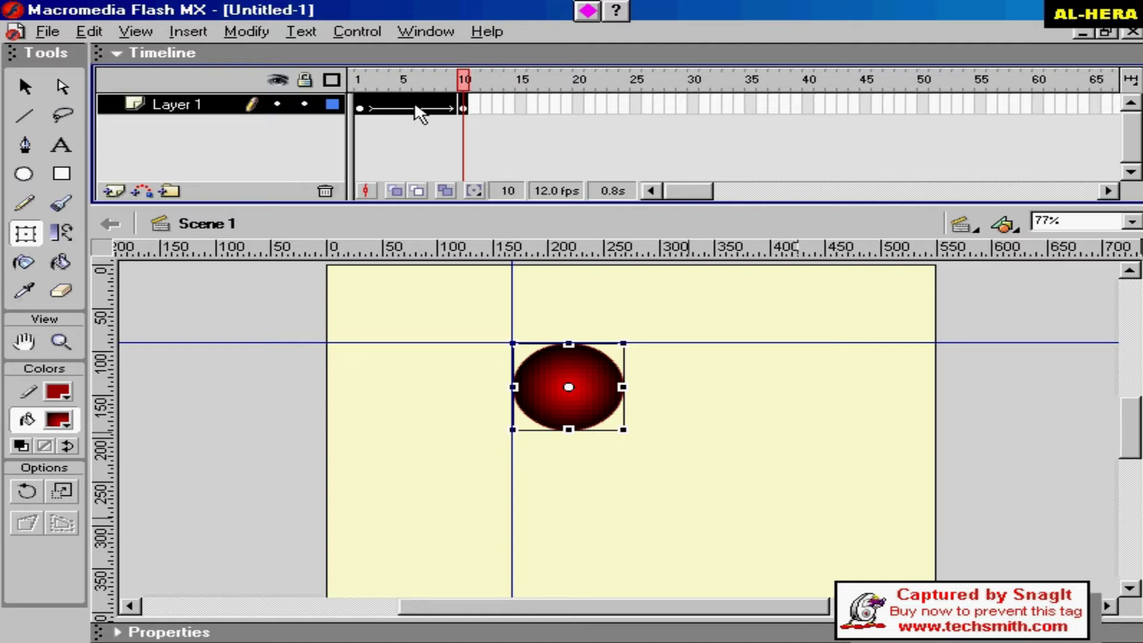
right_click(415, 108)
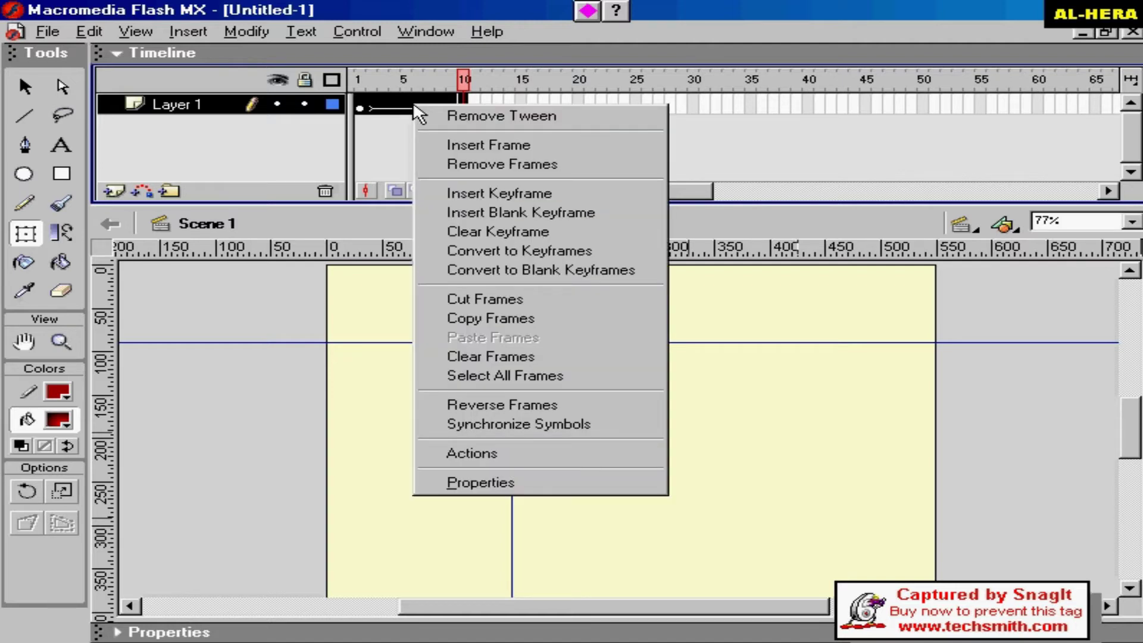
left_click(502, 321)
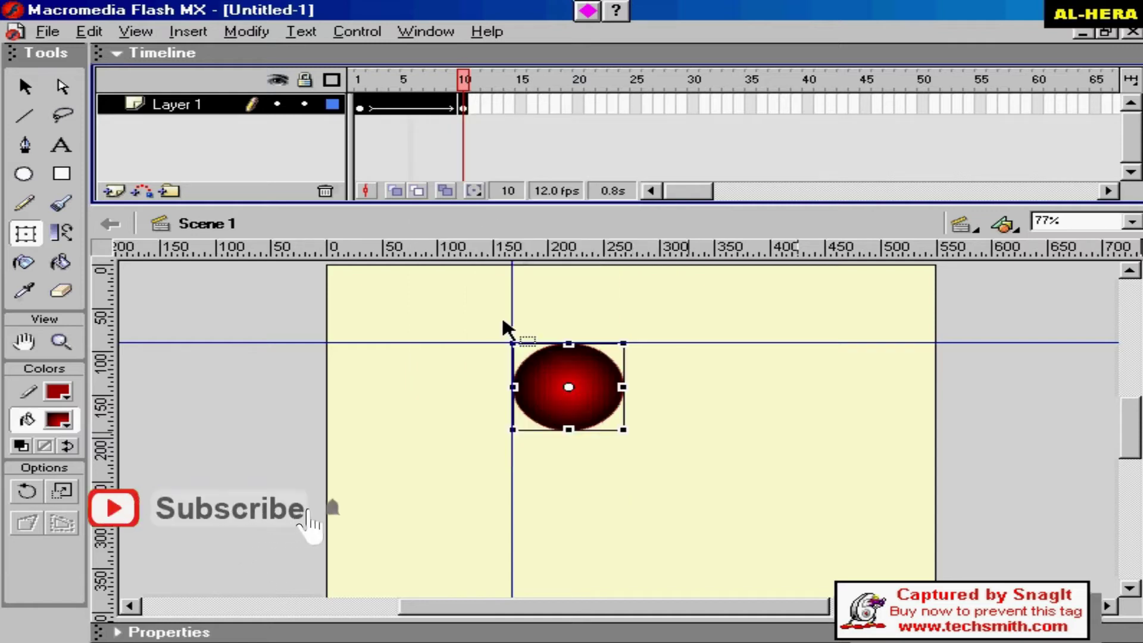
- Add Layer 2, paste the copied ball tween into it, and shift it later along the timeline
left_click(113, 191)
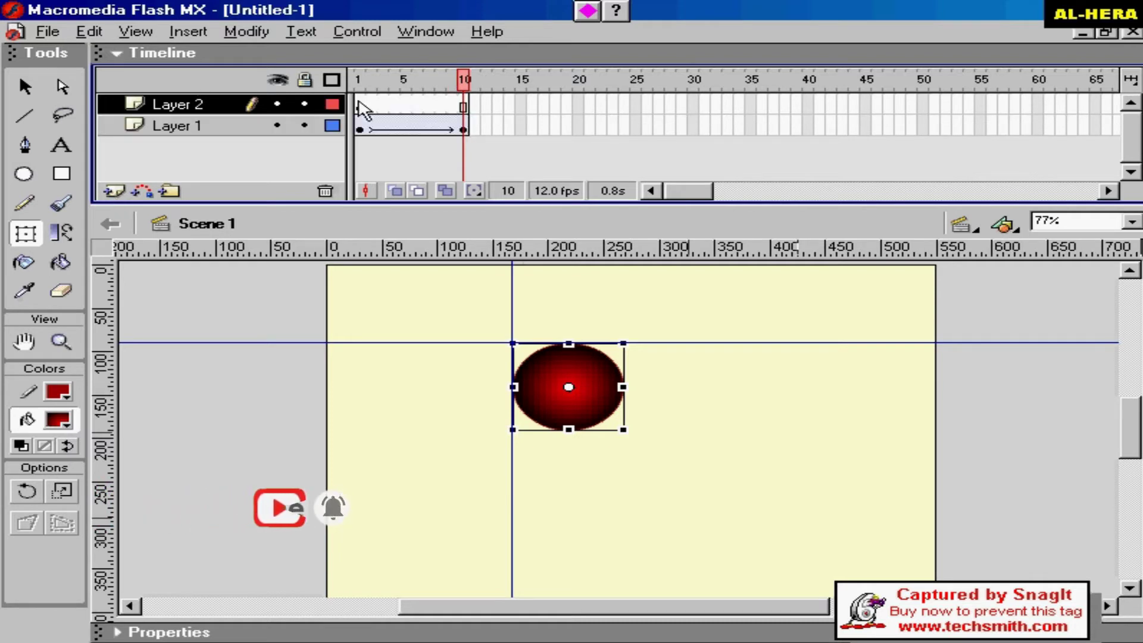
left_click(361, 107)
mouse_move(363, 111)
left_mouse_down()
mouse_move(379, 131)
mouse_move(361, 107)
left_mouse_up()
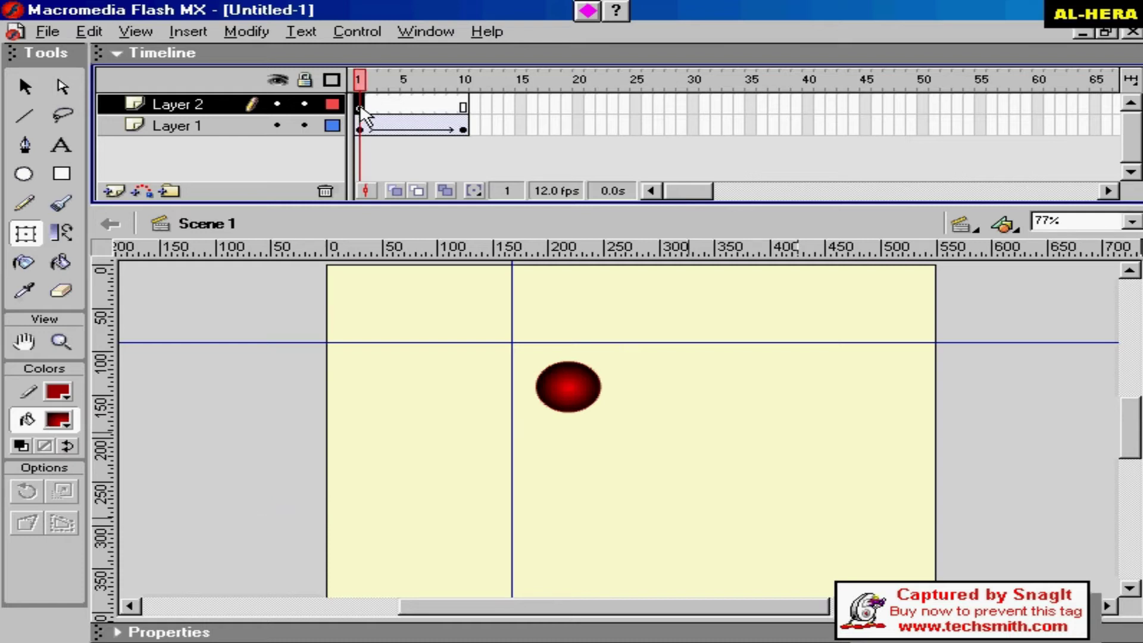
right_click(360, 108)
left_click(426, 337)
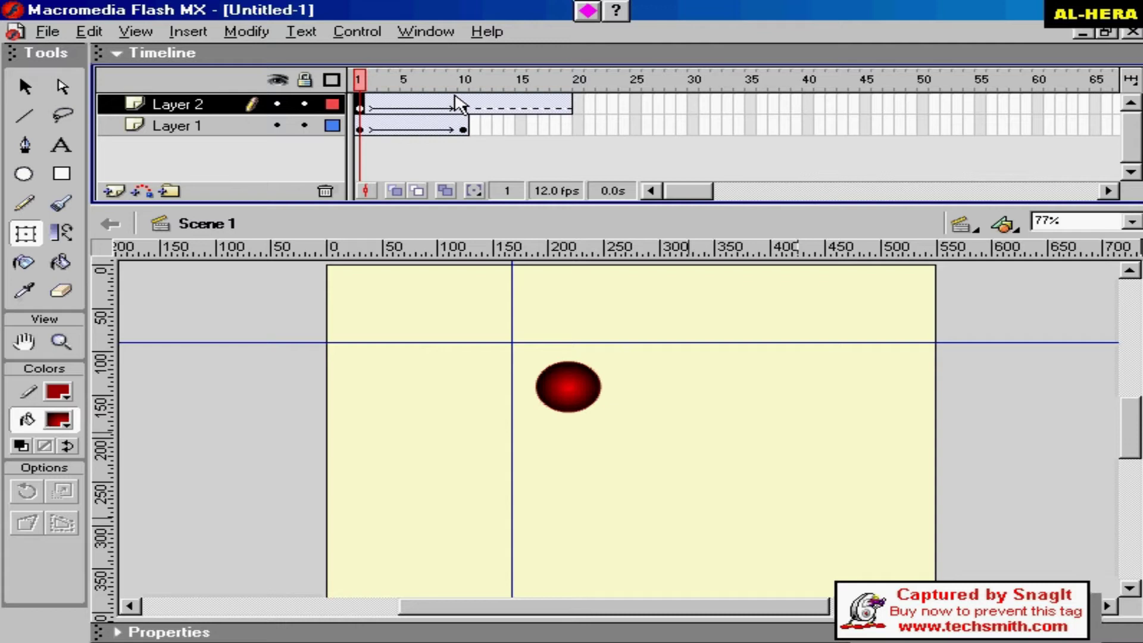
left_click(199, 110)
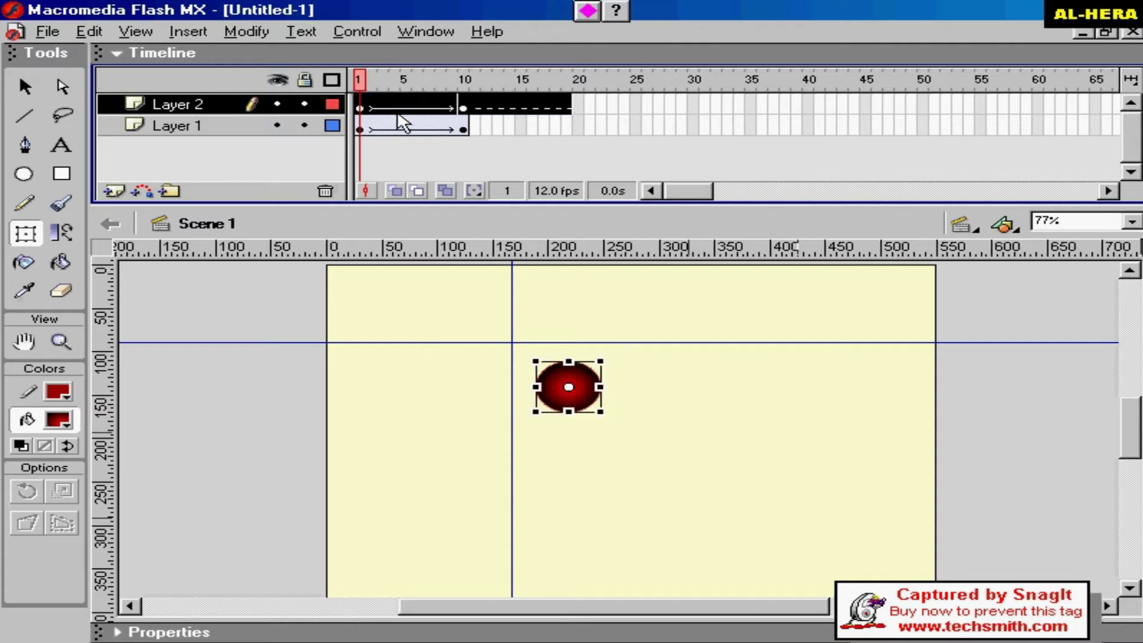
left_click_drag(391, 116, 669, 115)
- Remove the extra Layer 2 frames from about frame 21 to 27
left_click(658, 107)
left_click_drag(587, 119, 544, 118)
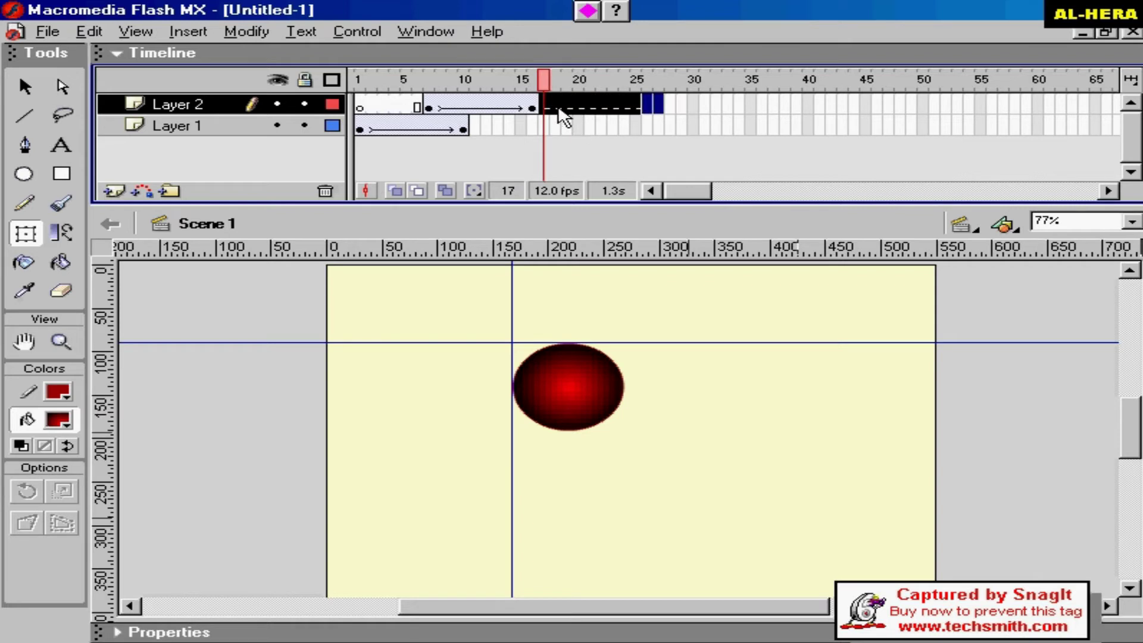
right_click(563, 118)
left_click(613, 166)
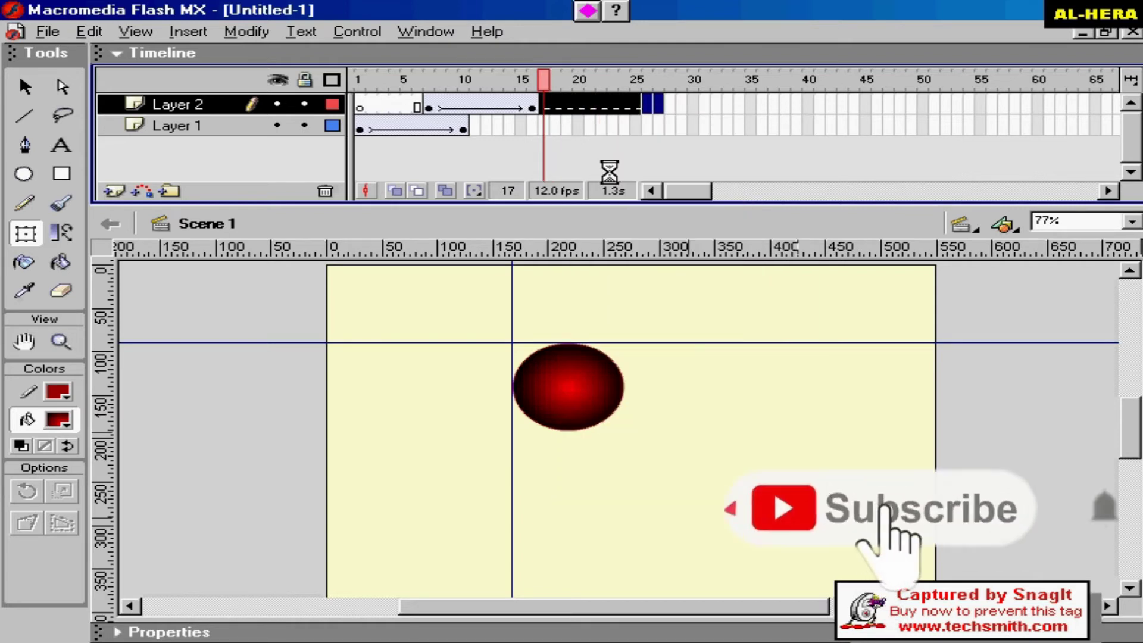
key("ctrl+Return")
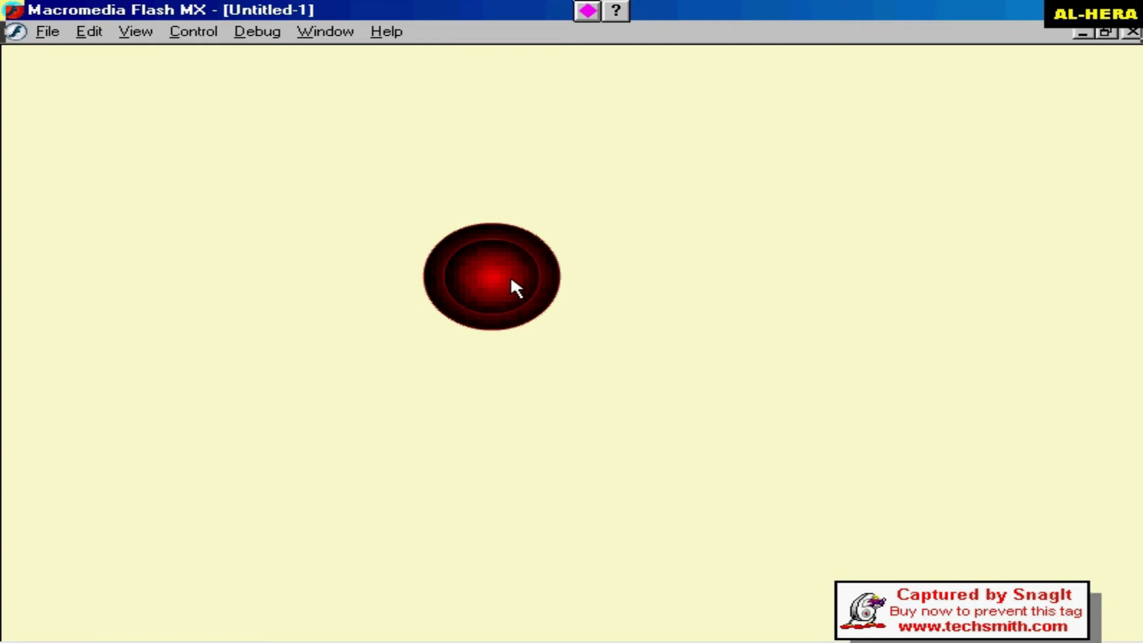
left_click(1134, 35)
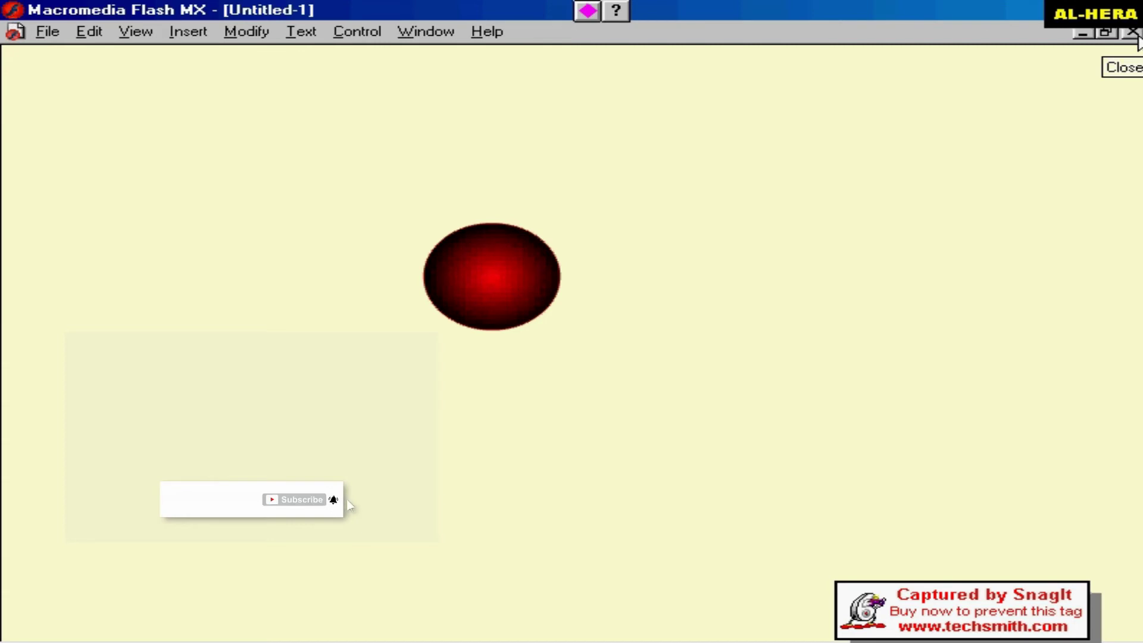
left_click(1135, 35)
left_click(714, 359)
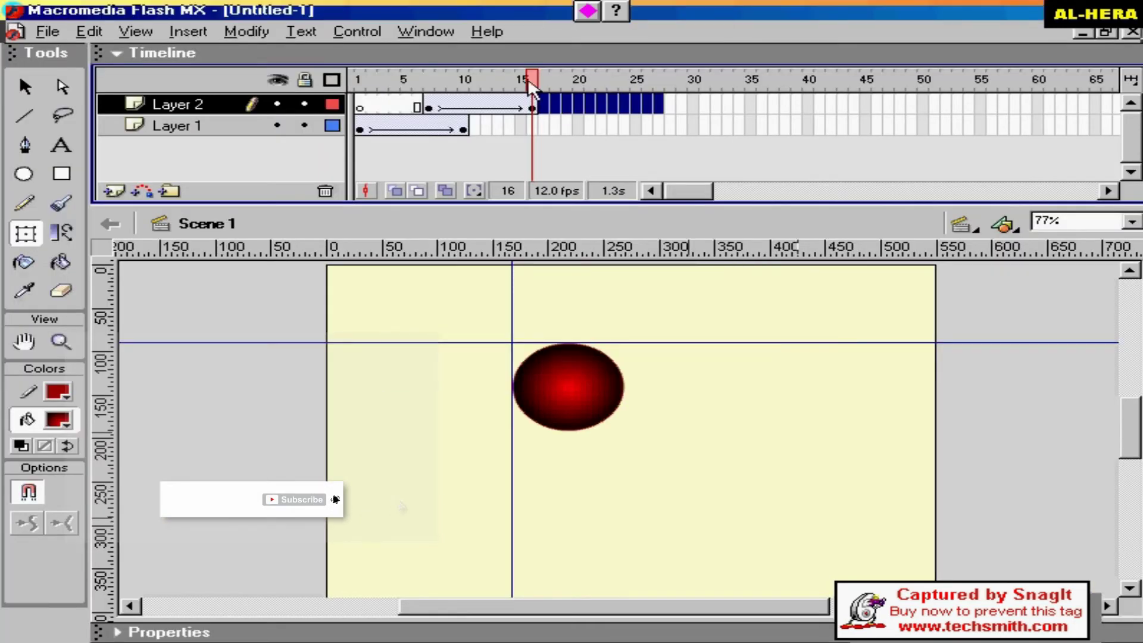
- Choose the Rectangle tool with a blue #0000CC fill and delete Layer 2
key("v")
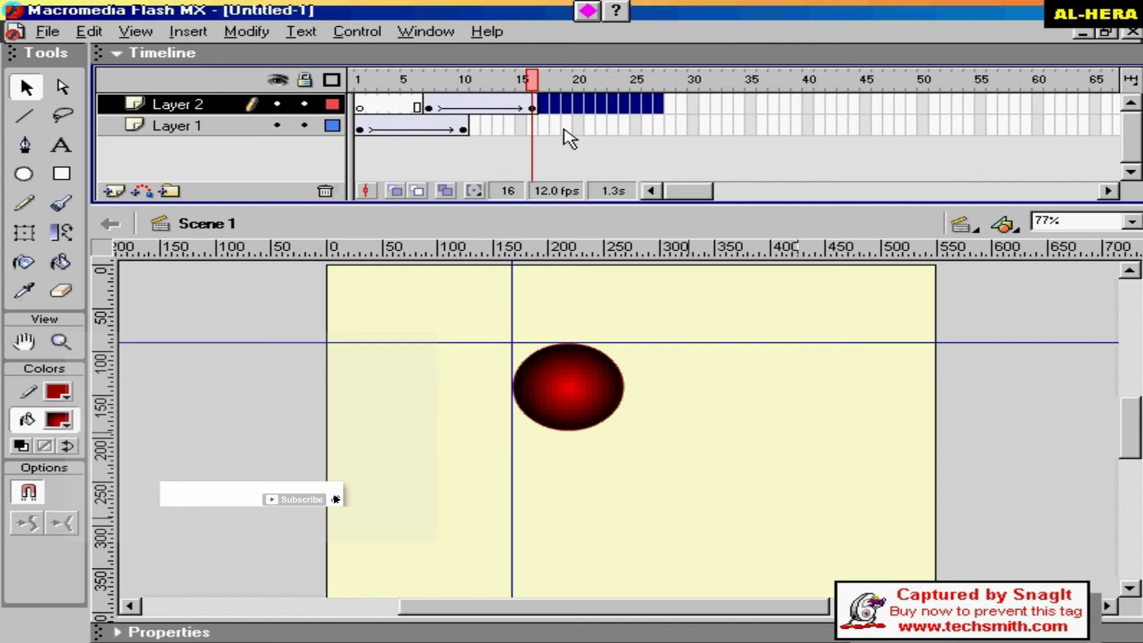
left_click(733, 388)
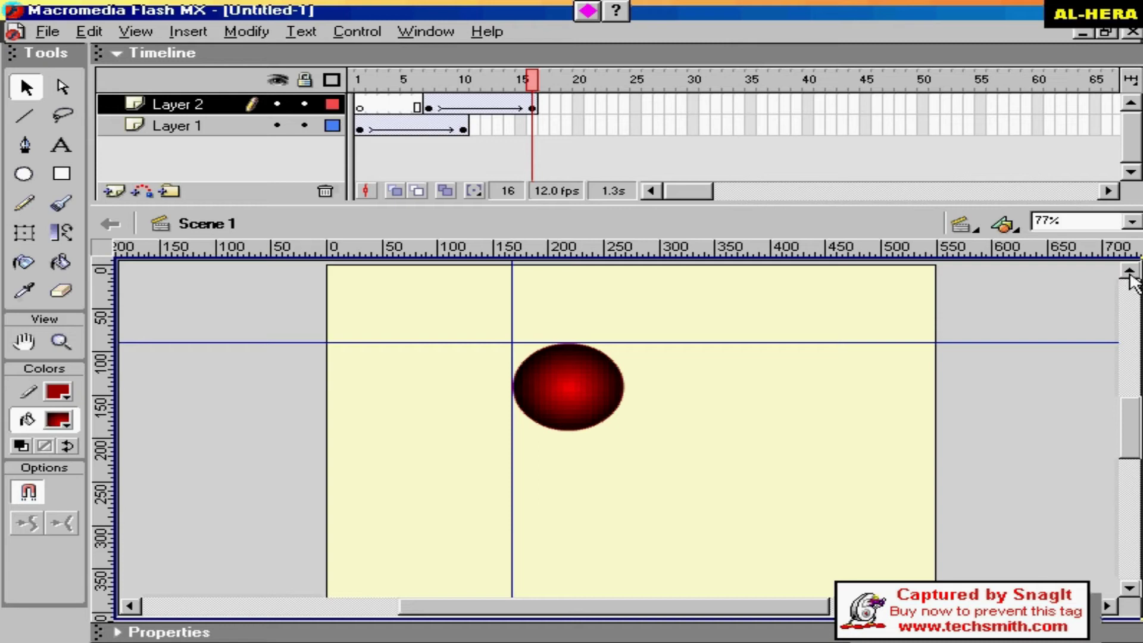
left_click(63, 175)
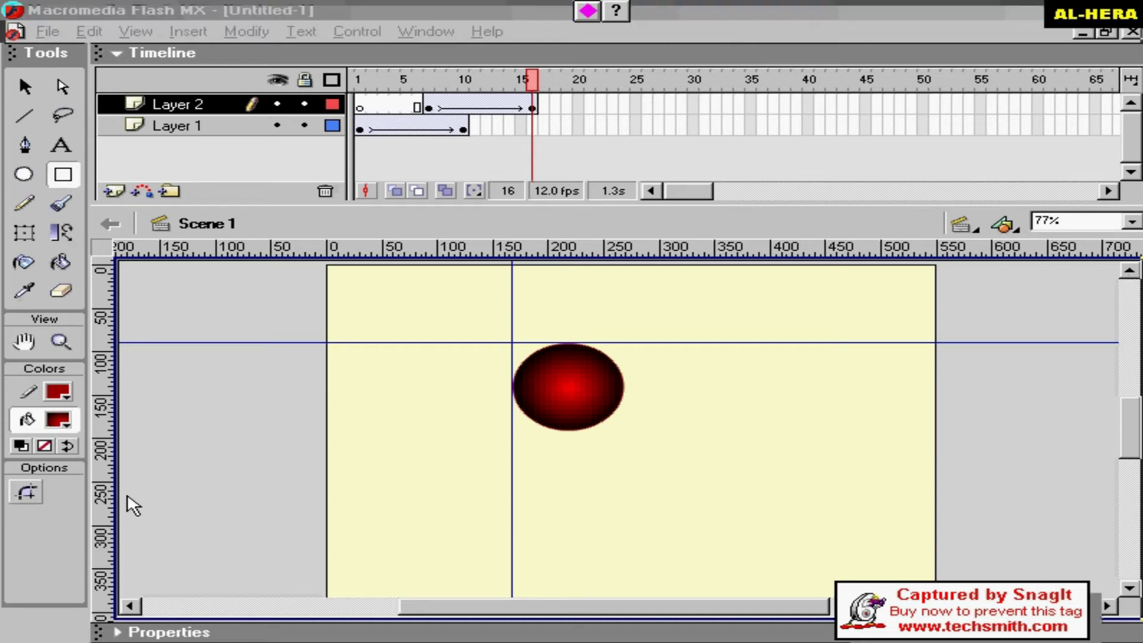
left_click(58, 419)
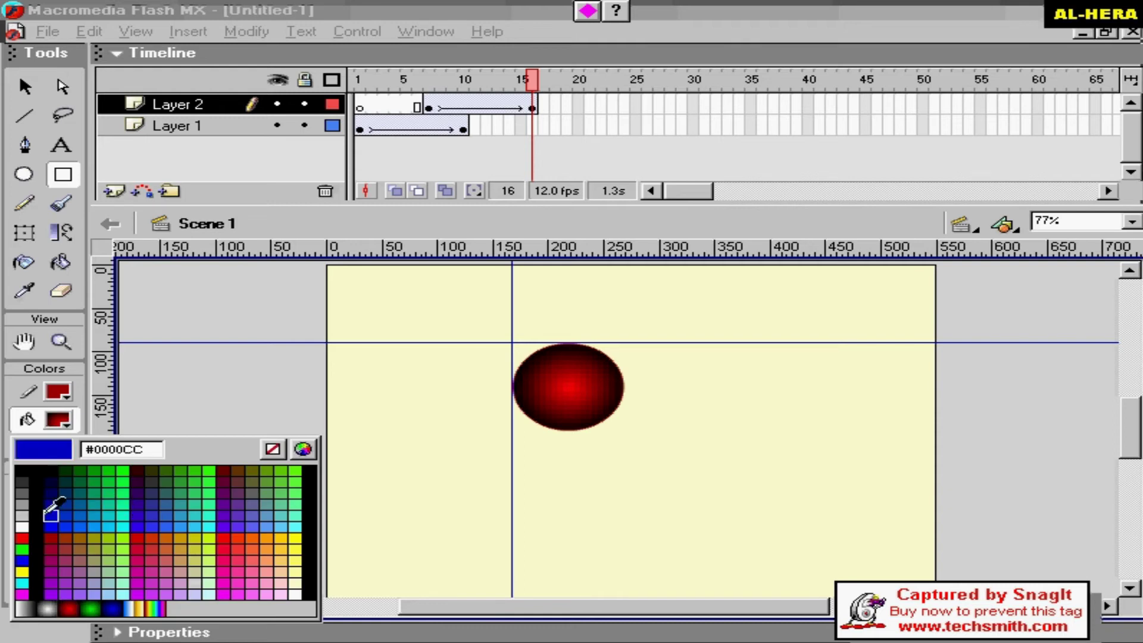
left_click(50, 511)
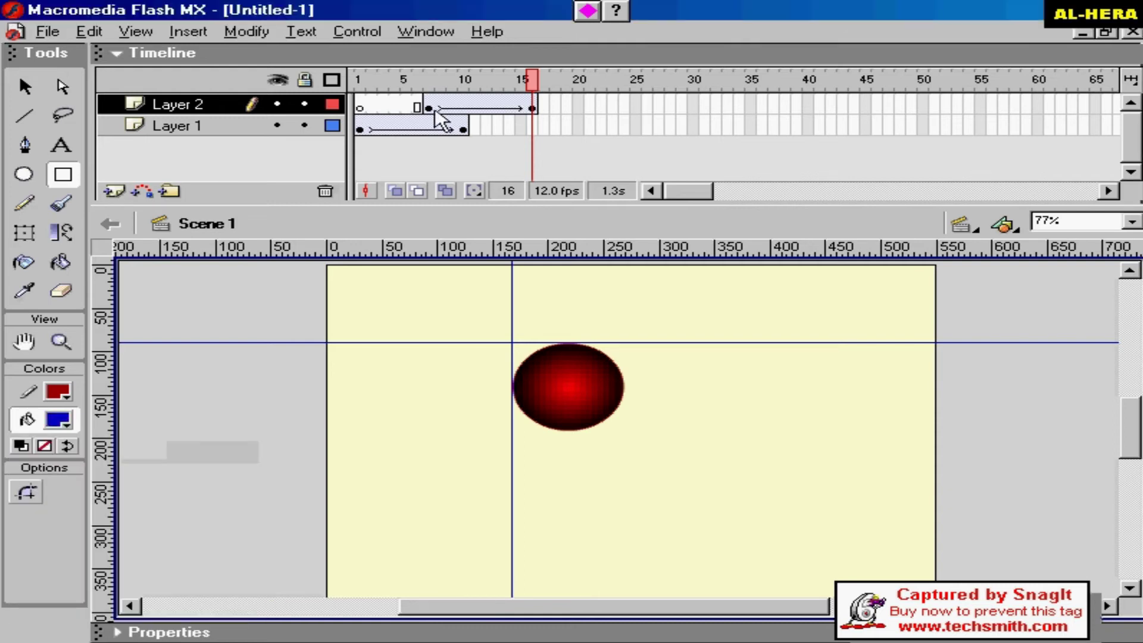
left_click(325, 192)
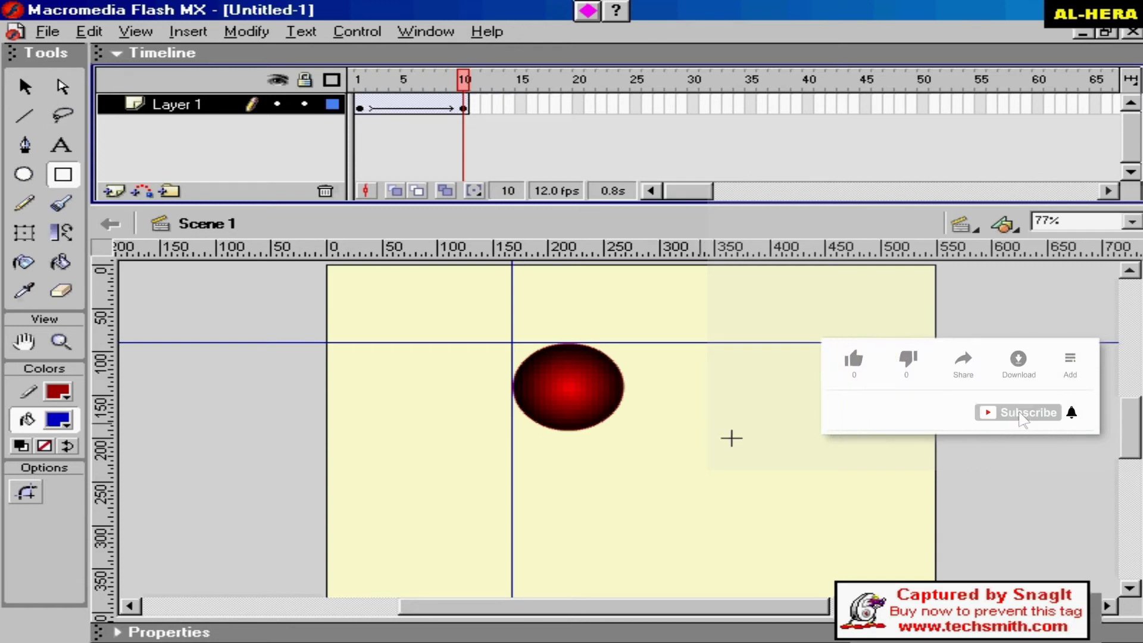
- Draw a blue square in the stage's lower right, beside the red ball
left_click_drag(738, 442, 820, 505)
left_click(25, 87)
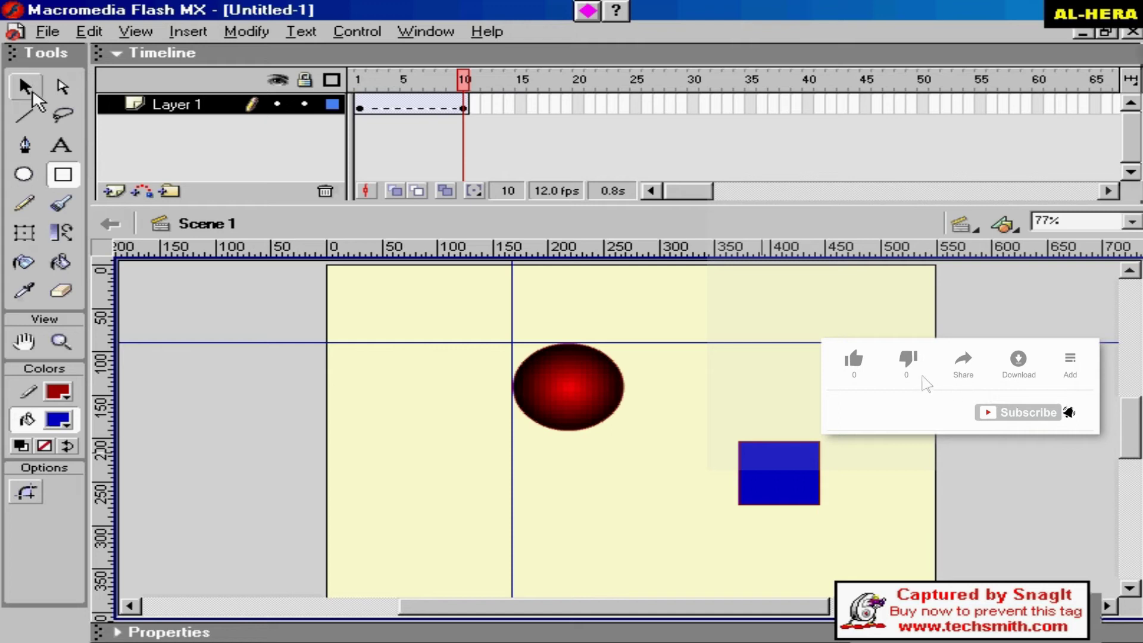
left_click(62, 146)
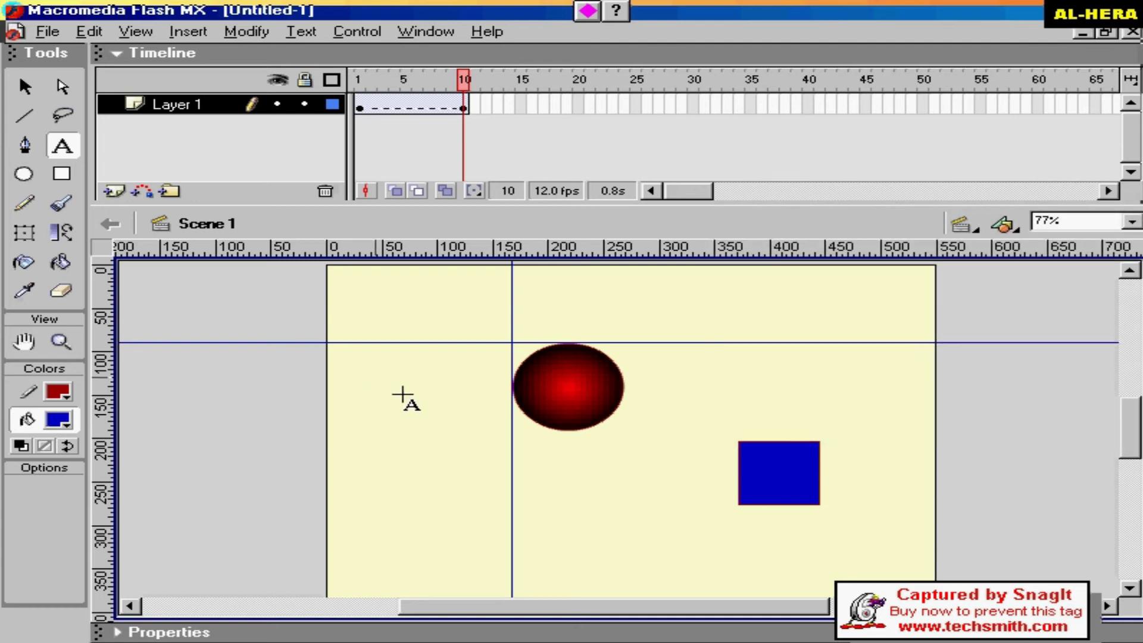
- Add a text box left of the ball containing the letter 'A'
left_click_drag(373, 314, 447, 403)
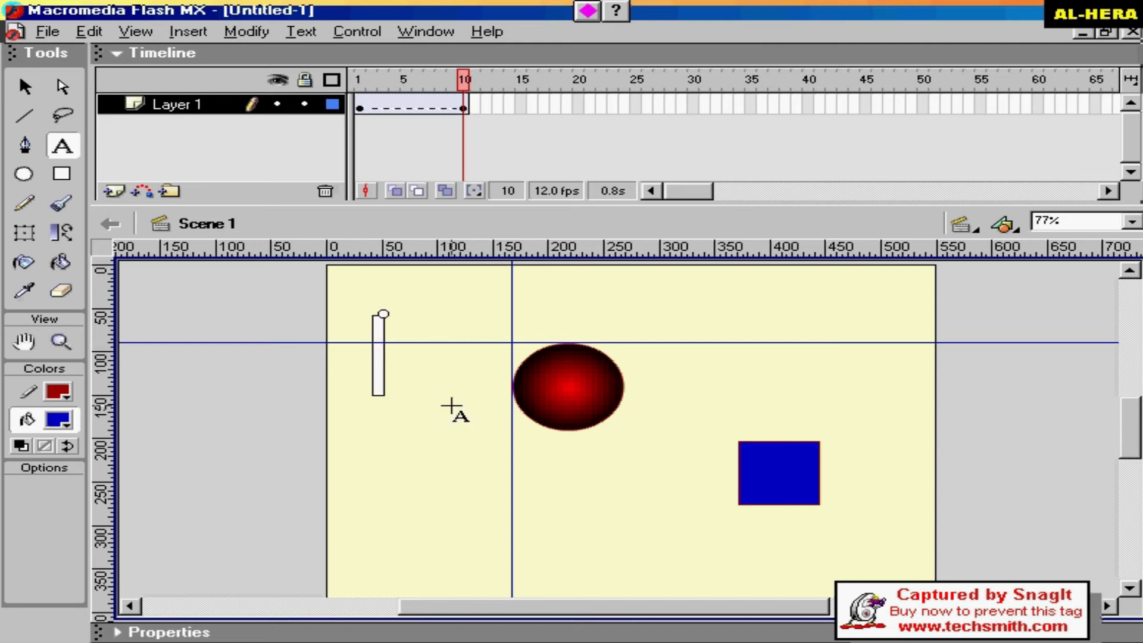
type("A")
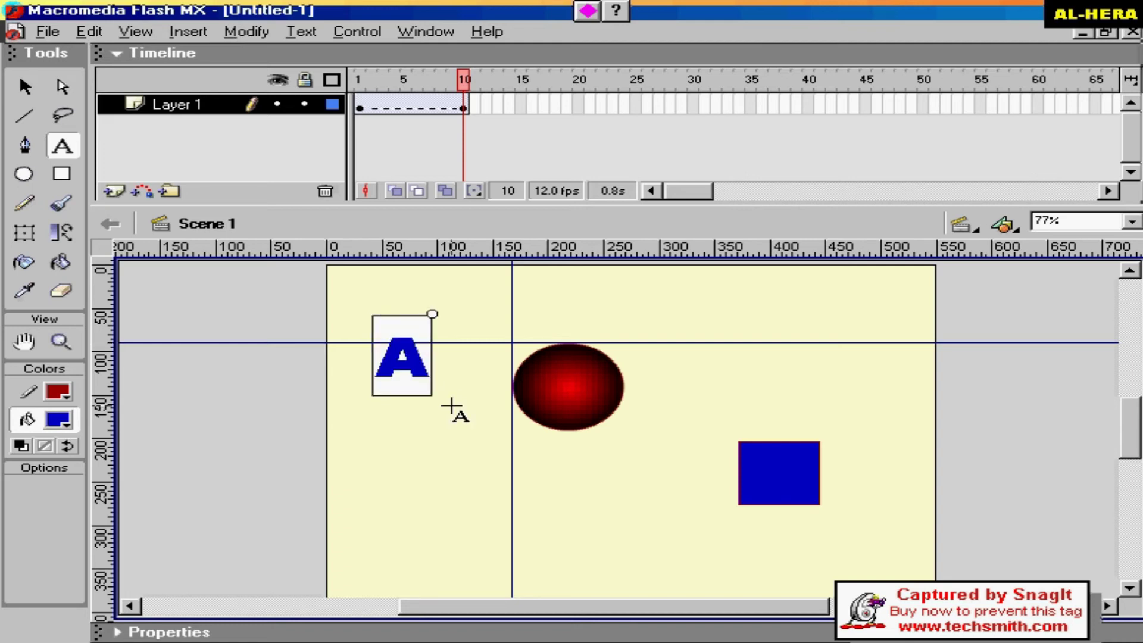
key("Escape")
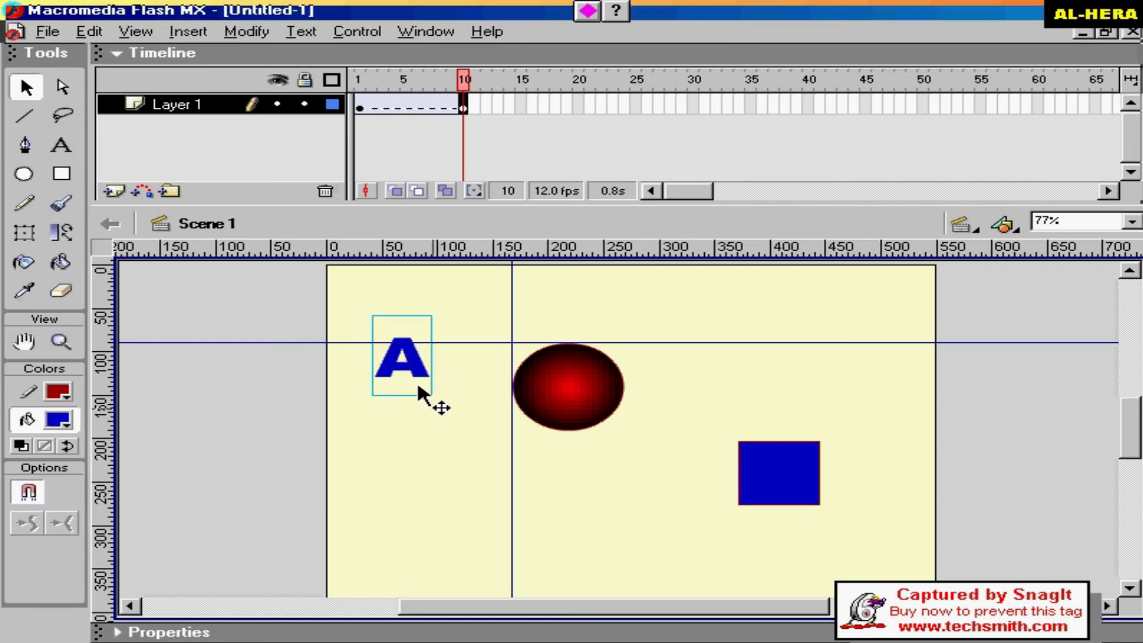
- Select the A, ball and square on frame 10, duplicate them, then undo the duplicate
left_click(361, 107)
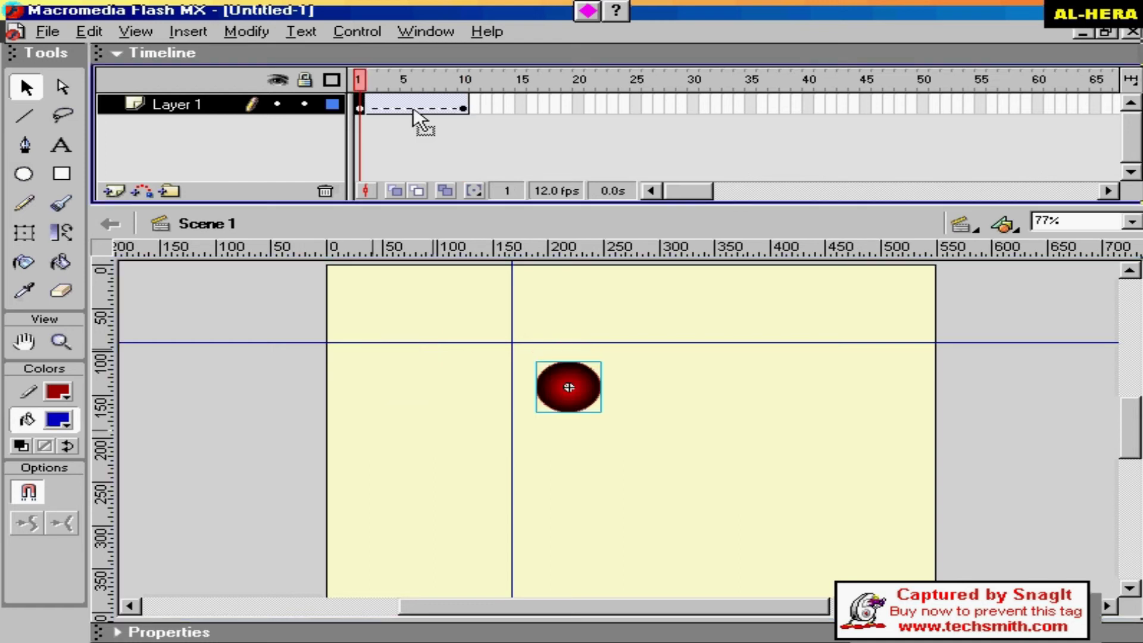
left_click(465, 109)
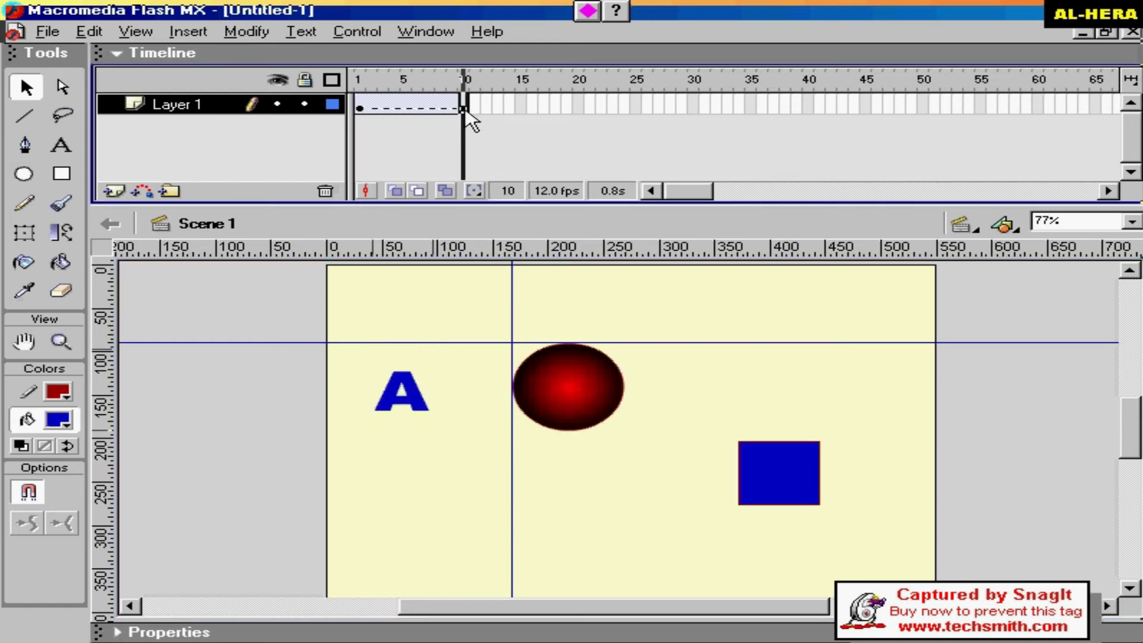
left_click_drag(464, 109, 466, 114)
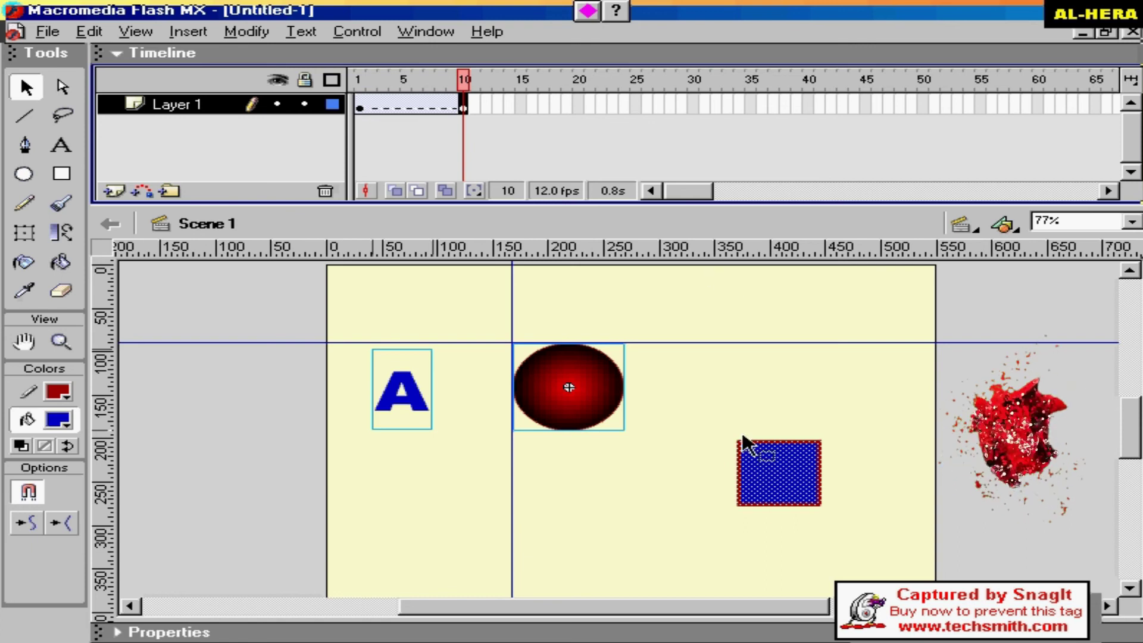
key("ctrl+d")
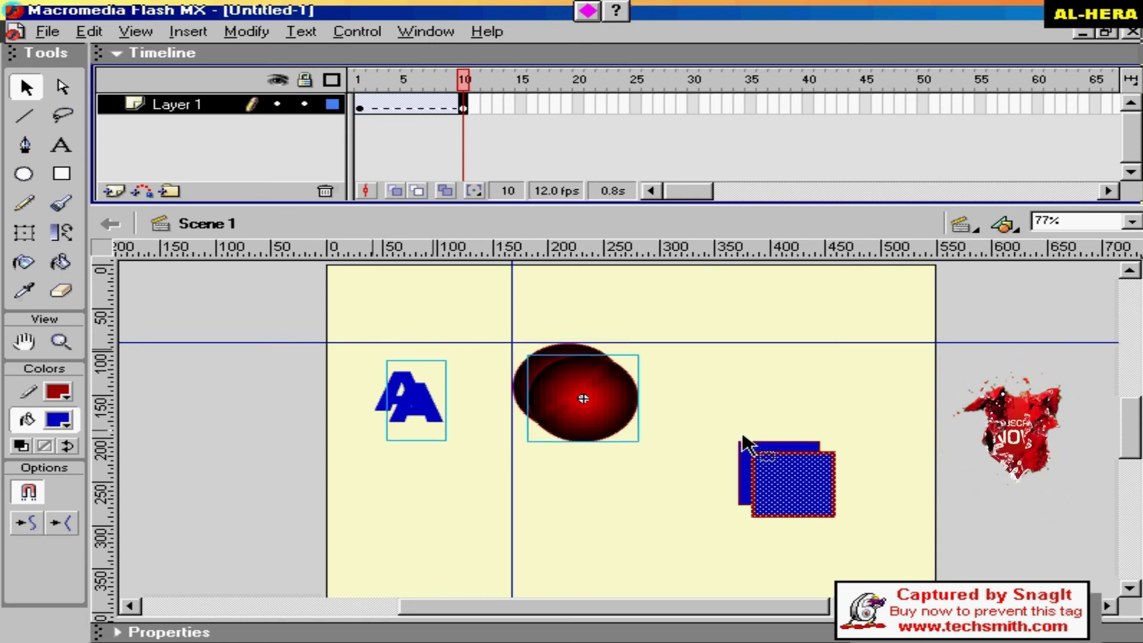
key("ctrl+z")
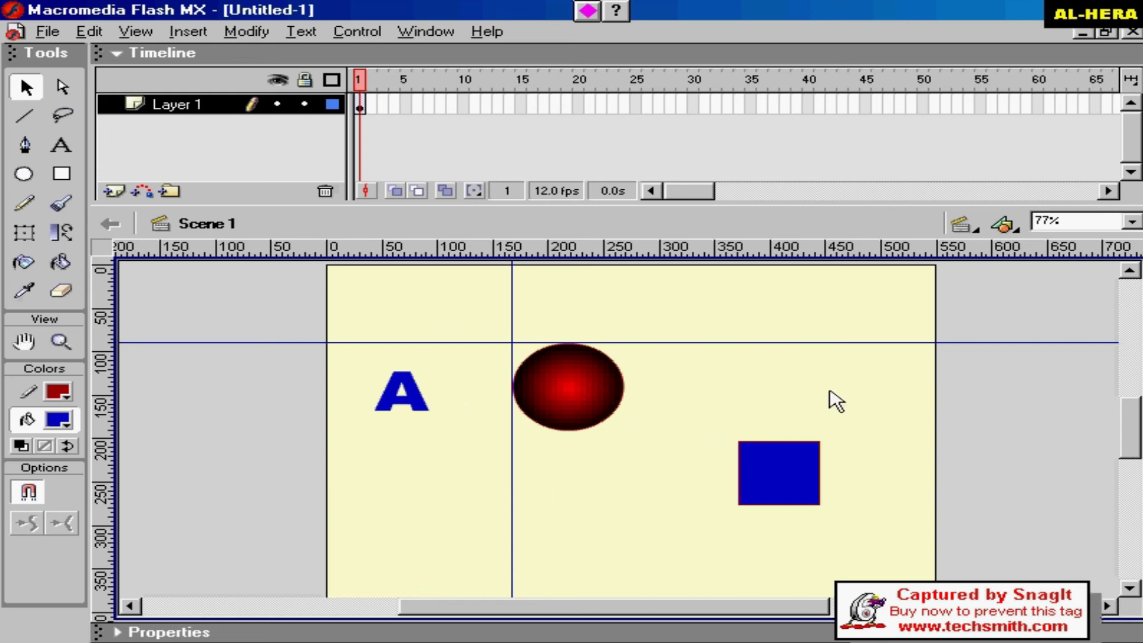
- Select the letter A, red ball and blue square together and apply Modify > Distribute to Layers
left_click(235, 33)
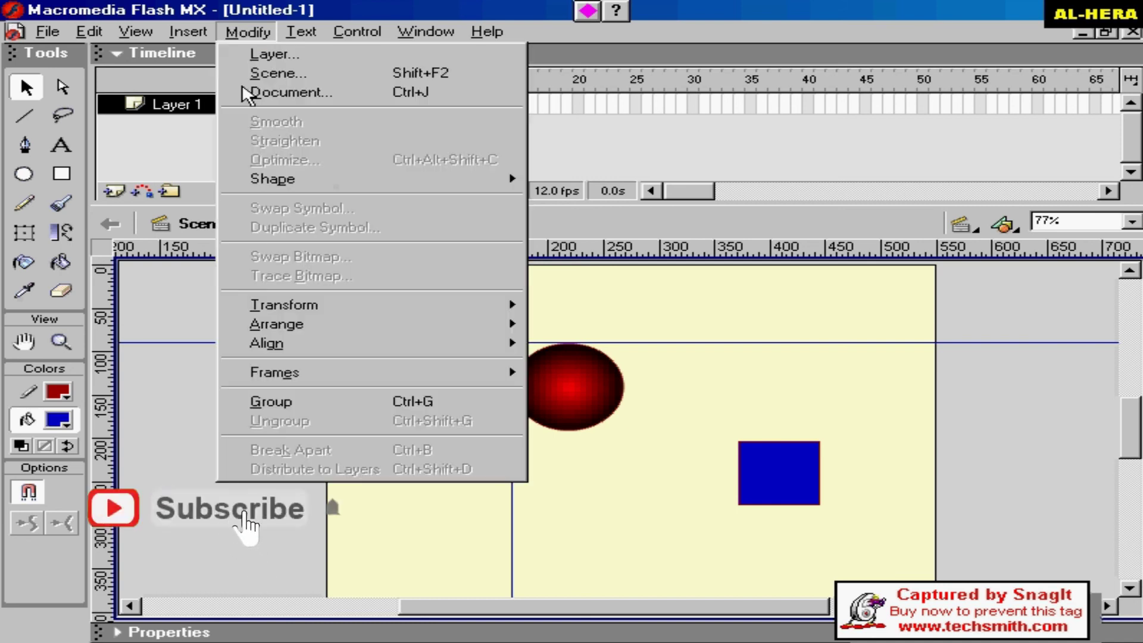
left_click(361, 109)
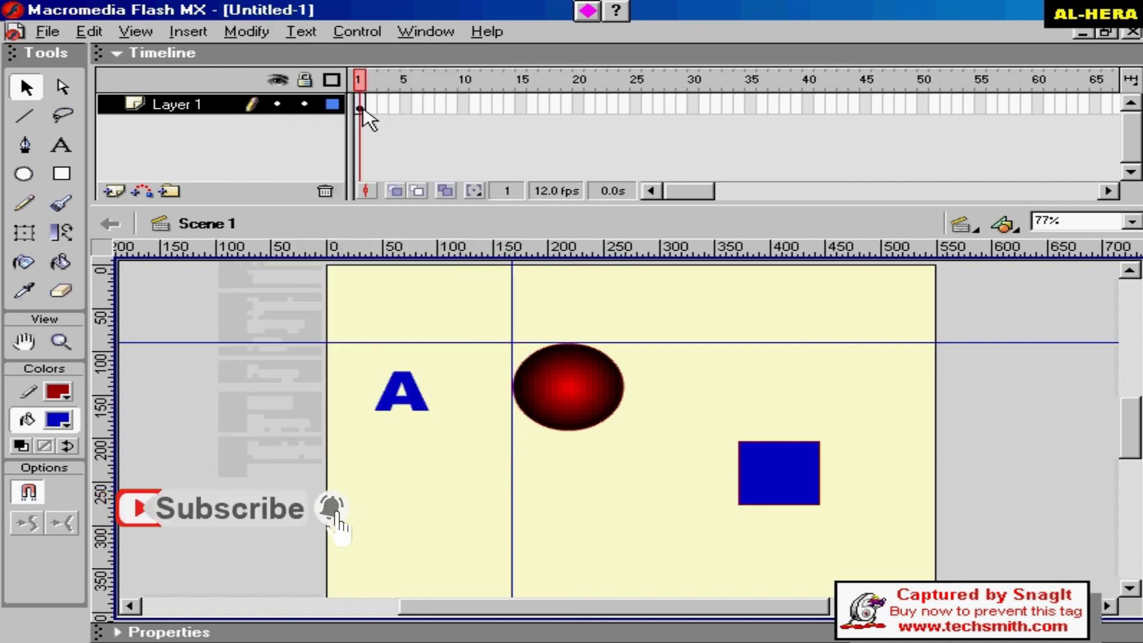
left_click(360, 108)
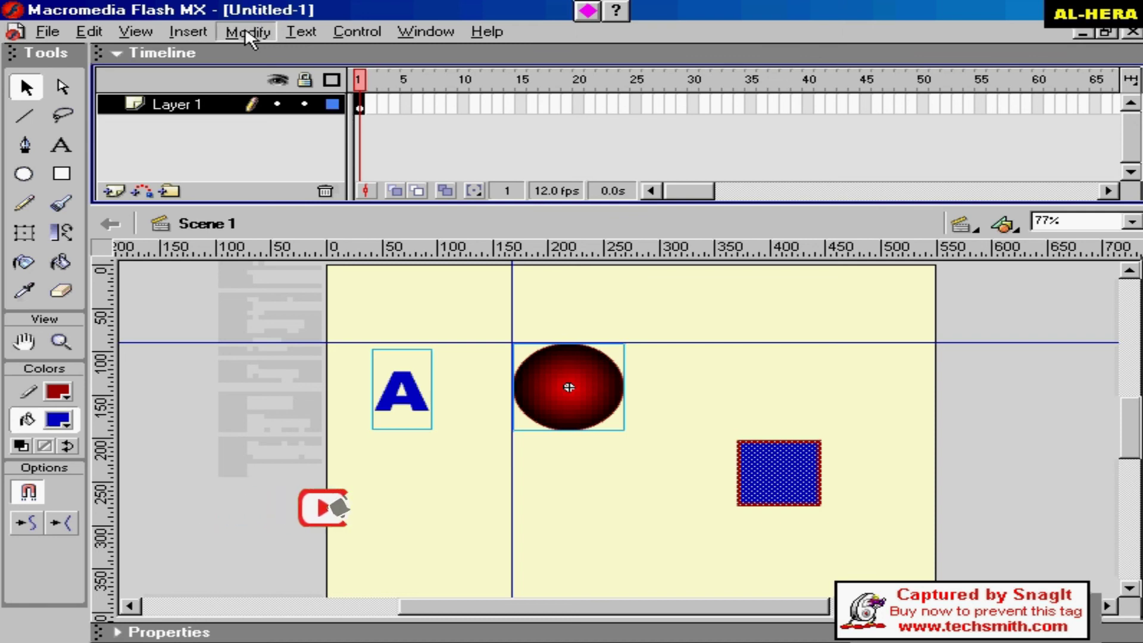
left_click(247, 33)
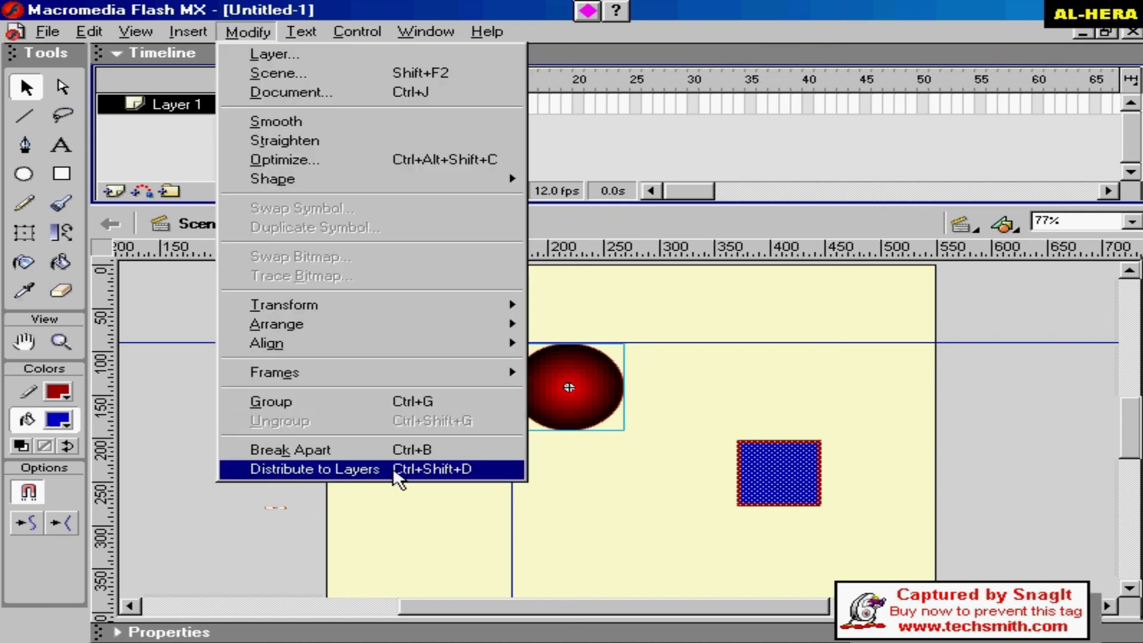
left_click(404, 476)
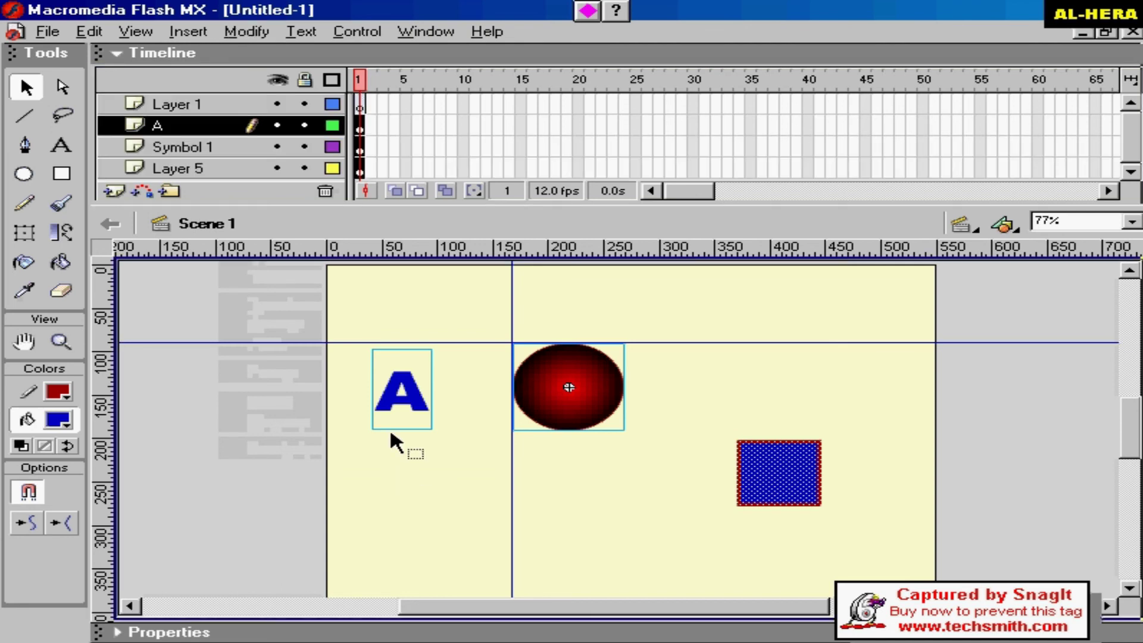
left_click(471, 509)
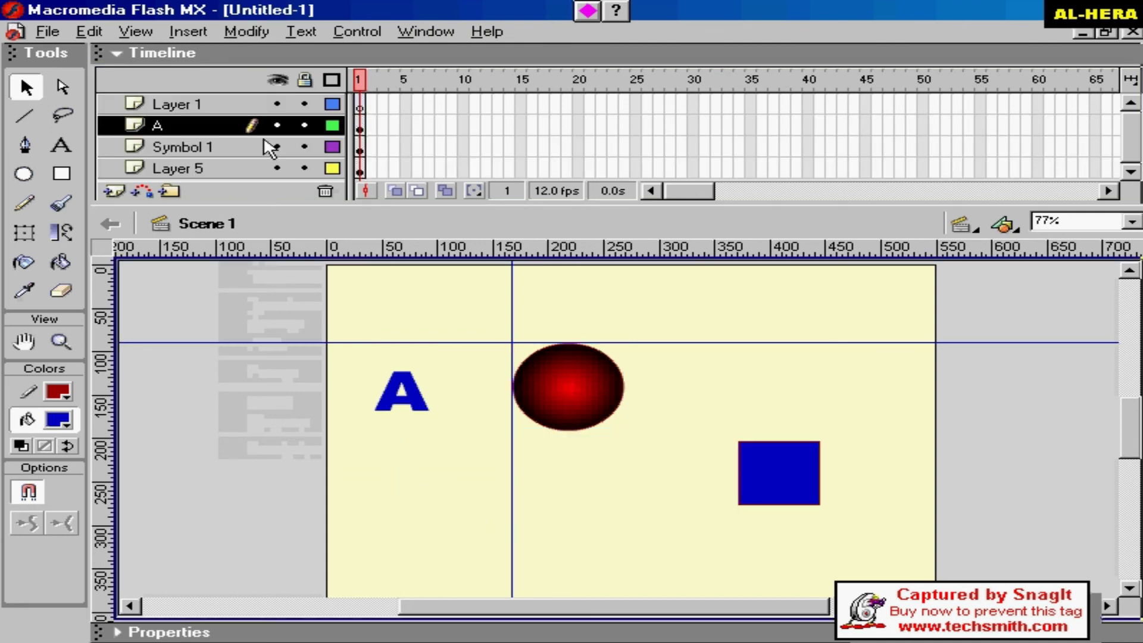
- Check each object's new layer (A, Symbol 1, Layer 5), then make the Symbol 1 layer current
left_click(415, 390)
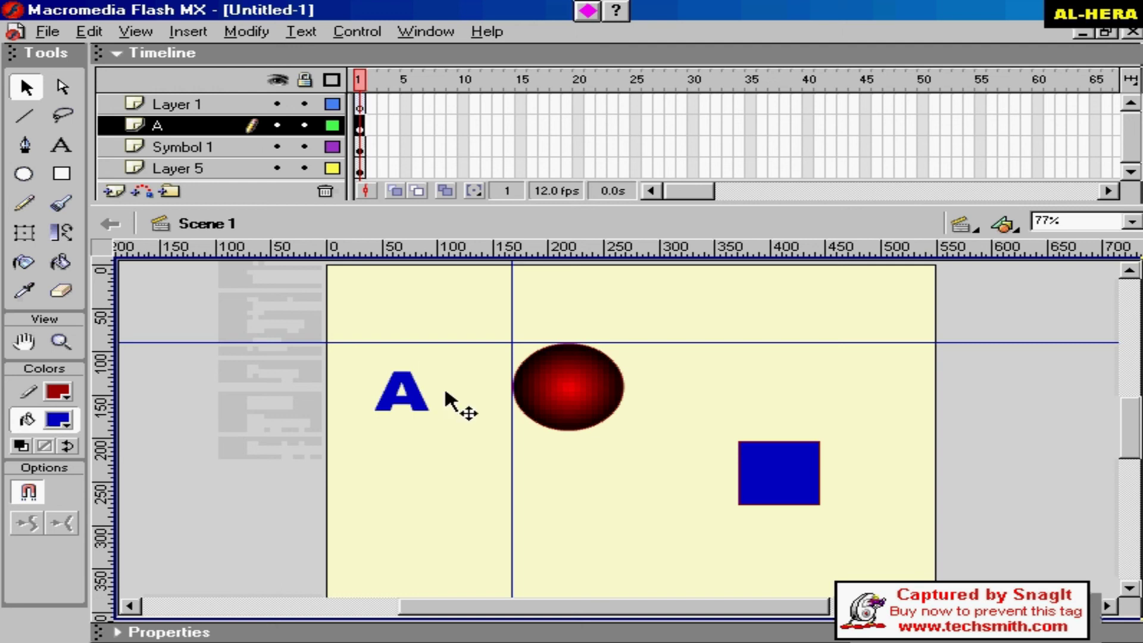
left_click(562, 394)
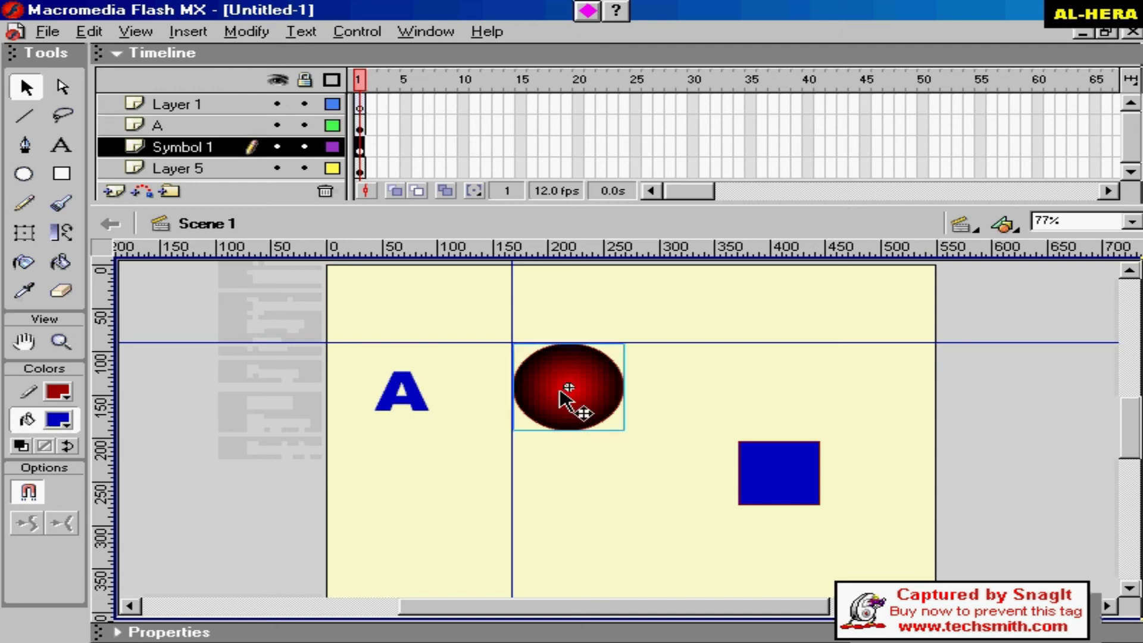
left_click(798, 490)
left_click(599, 403)
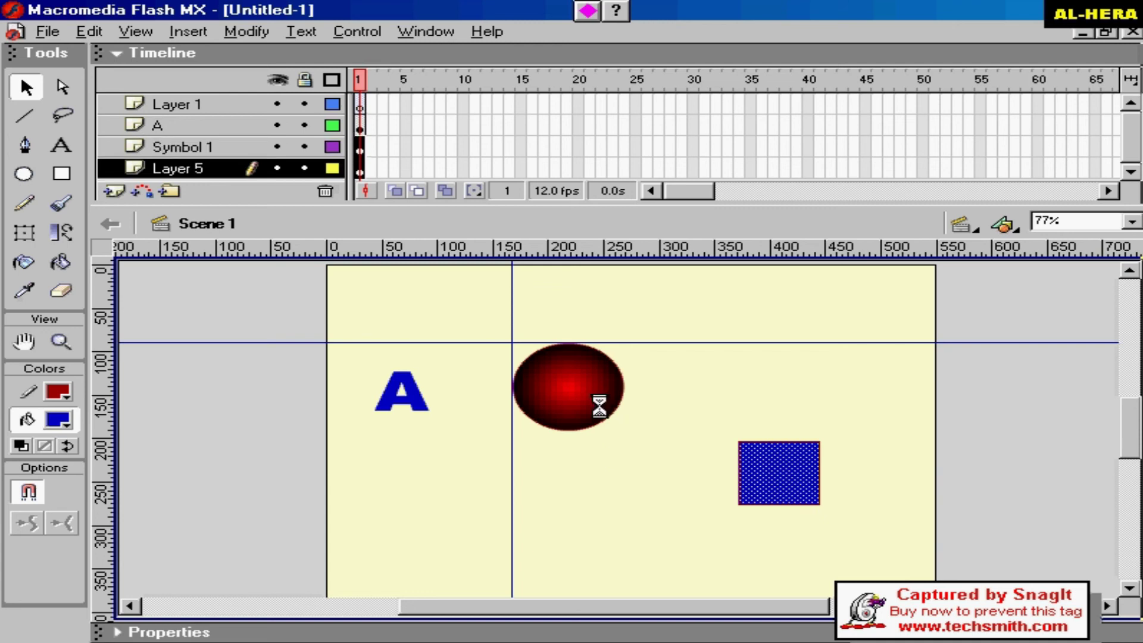
left_click(651, 473)
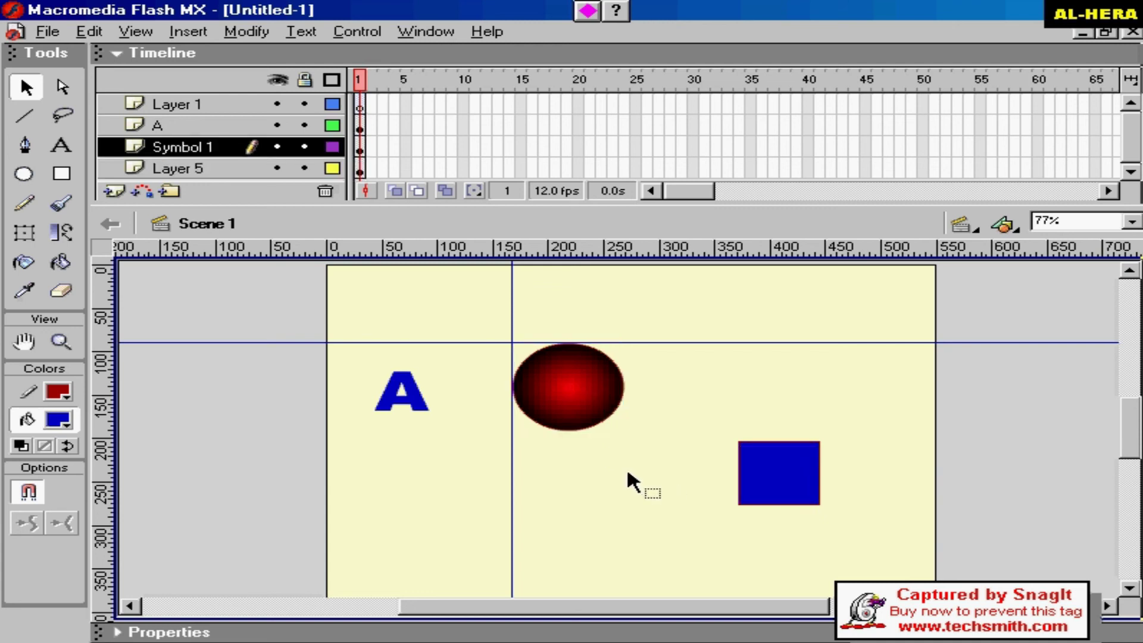